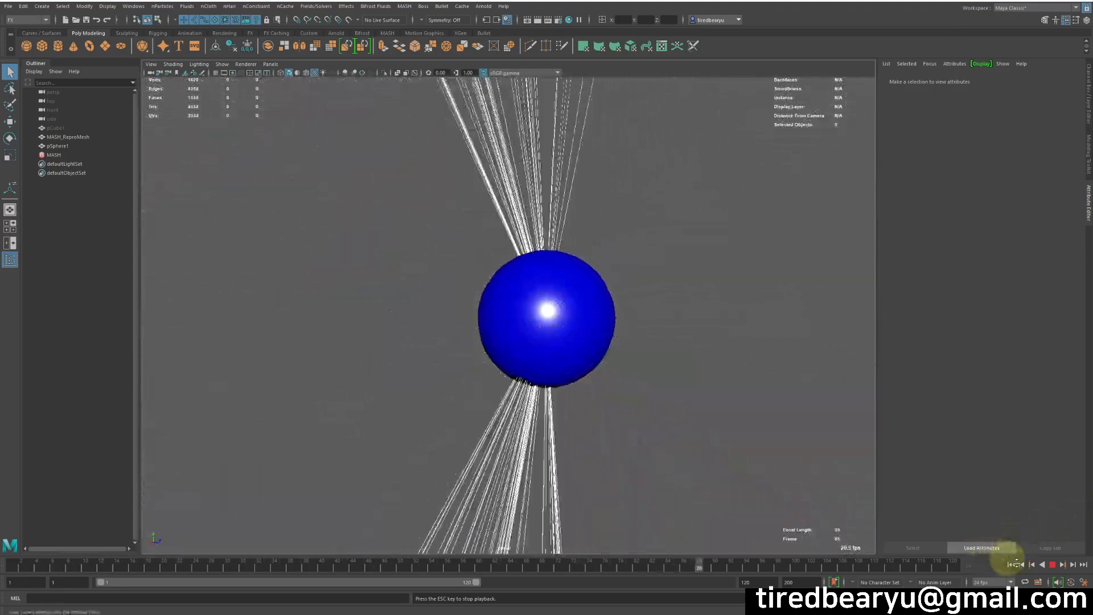
Step: Stop the playback and start a new empty scene, saving the current one
left_click(1053, 564)
left_click(740, 373)
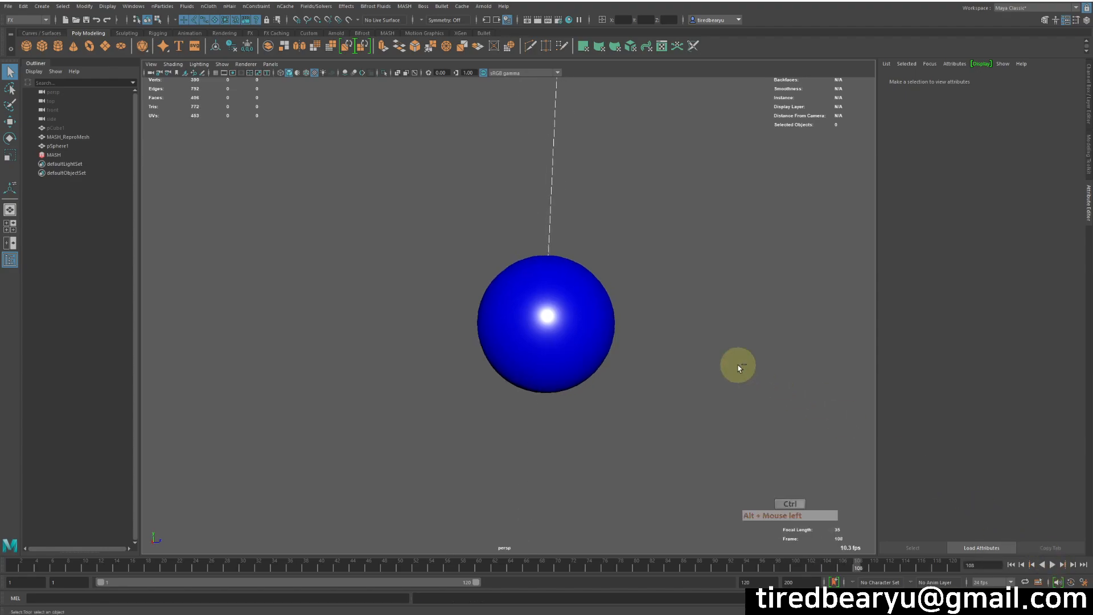
key("ctrl+n")
left_click(537, 308)
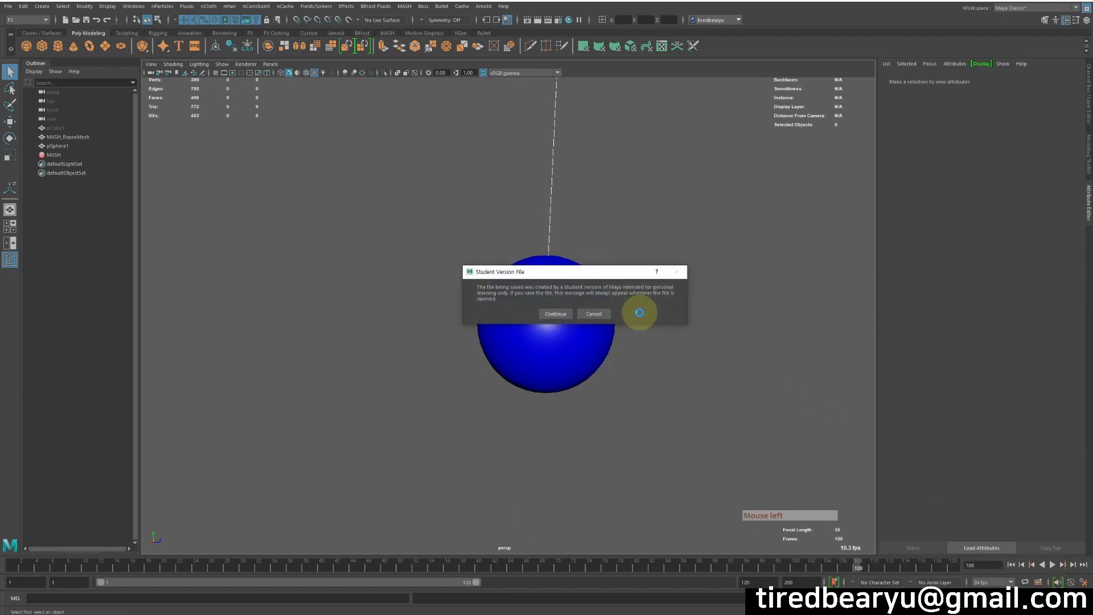
left_click(563, 318)
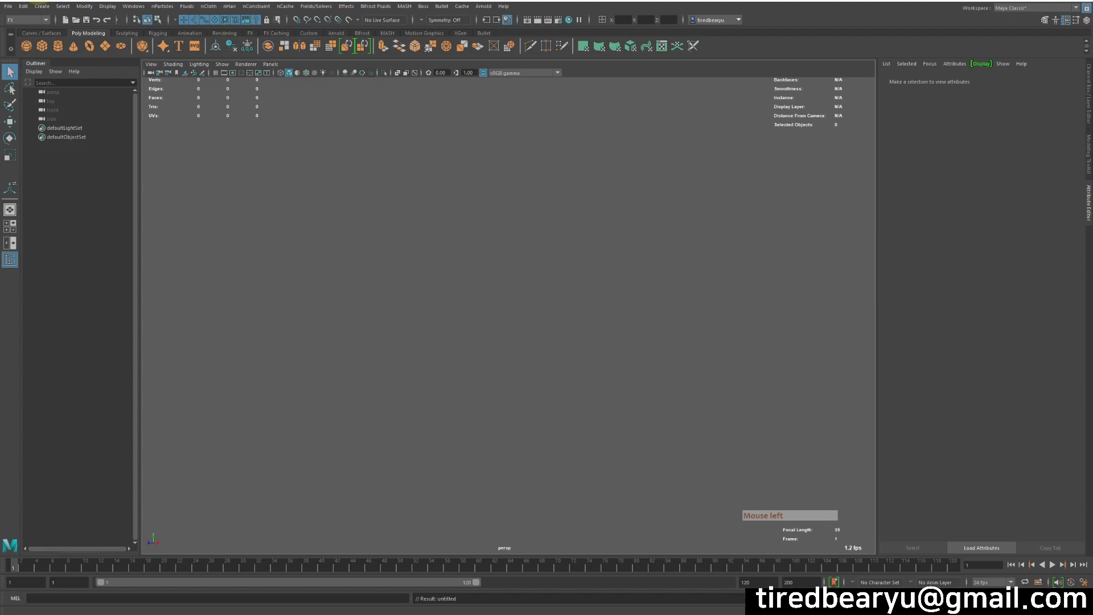
Step: Create a polygon sphere and scale it up uniformly to about three times its size
left_click(26, 45)
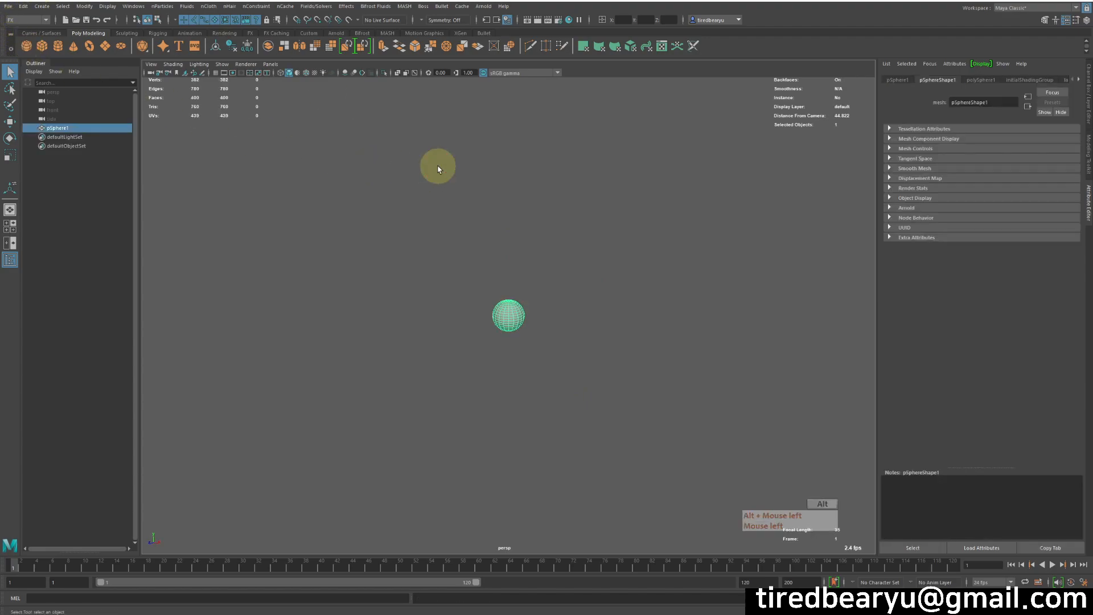
key("r")
middle_click_drag(568, 258, 612, 277)
left_click_drag(509, 315, 560, 314)
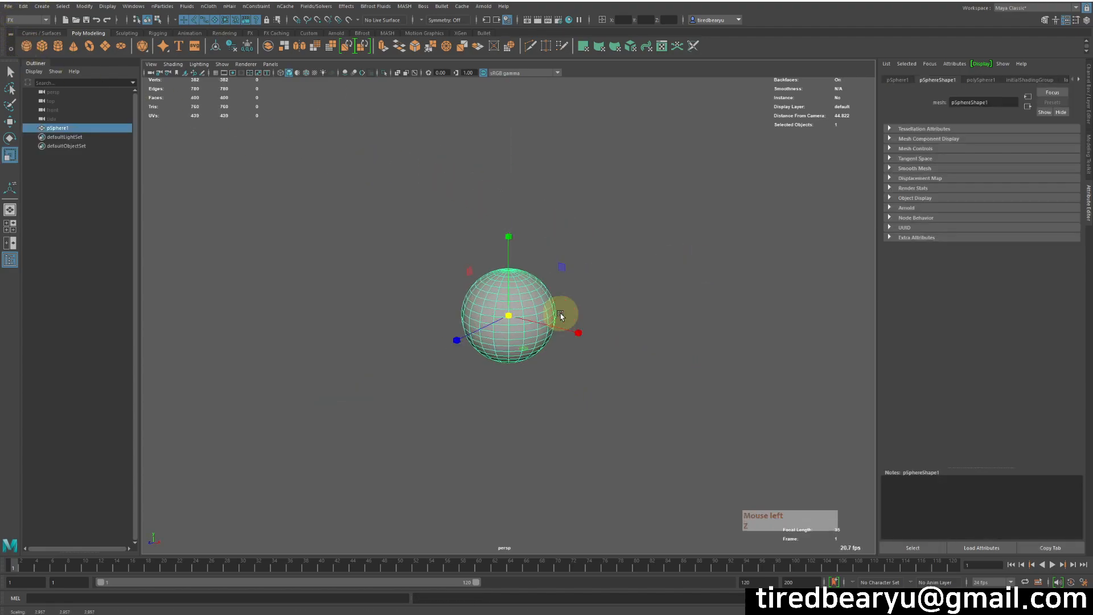
scroll(398, 197, "up", 3)
middle_click_drag(439, 183, 432, 176, "alt")
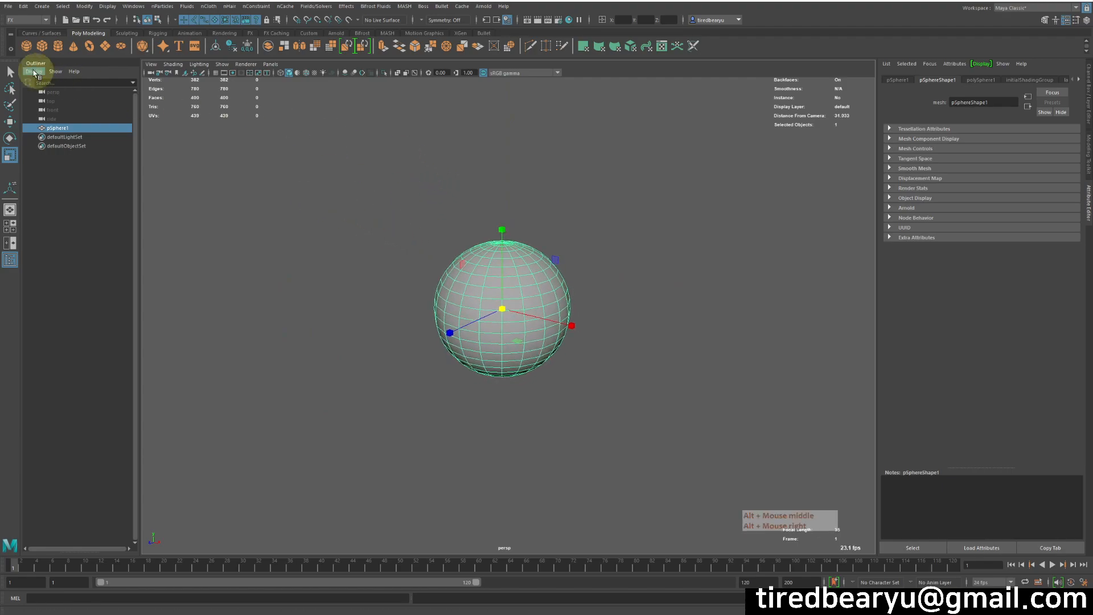
Step: Create a polygon cube and move it along the X axis until it stands well clear of the sphere
key("q")
left_click(42, 46)
right_click_drag(653, 218, 563, 215, "alt")
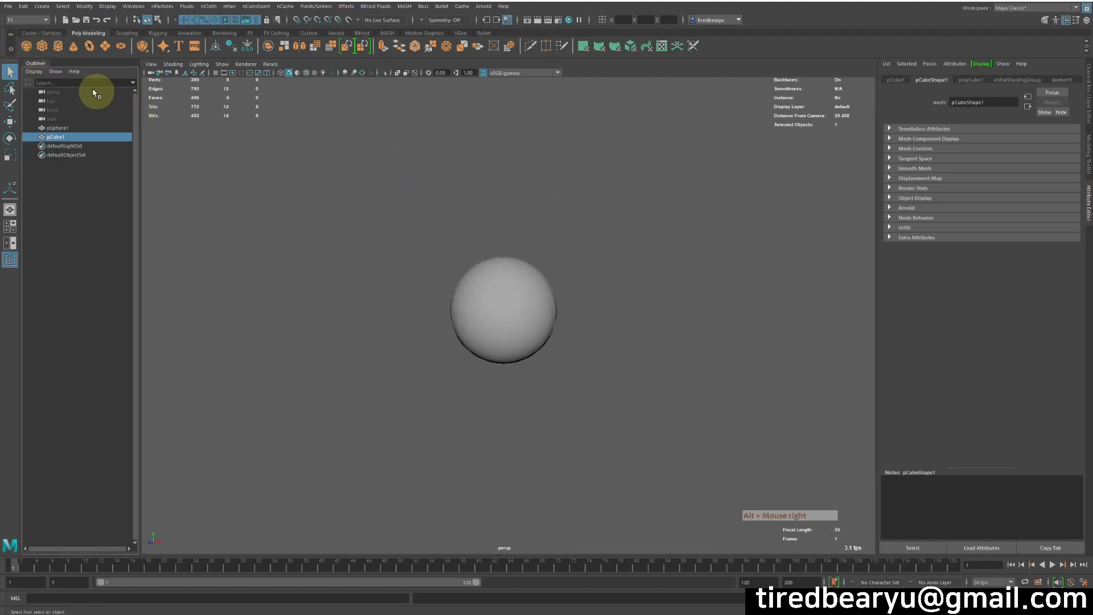
key("r")
key("w")
left_click_drag(568, 339, 719, 390)
right_click_drag(720, 391, 542, 344, "alt")
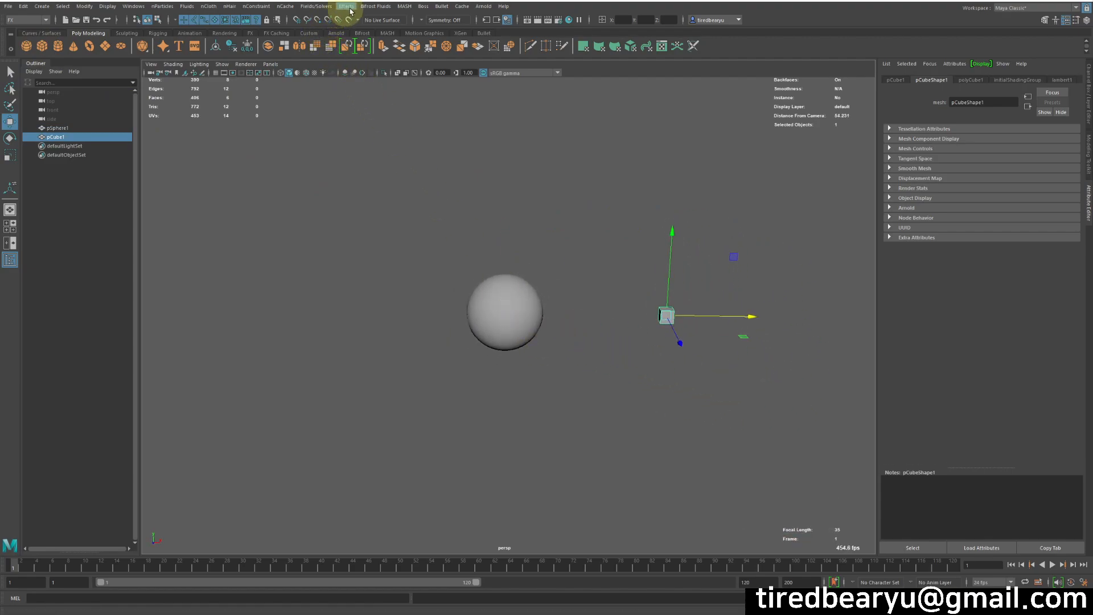
Step: Create a MASH network from the cube in the MASH Editor and place the editor window clear of the objects
left_click(405, 6)
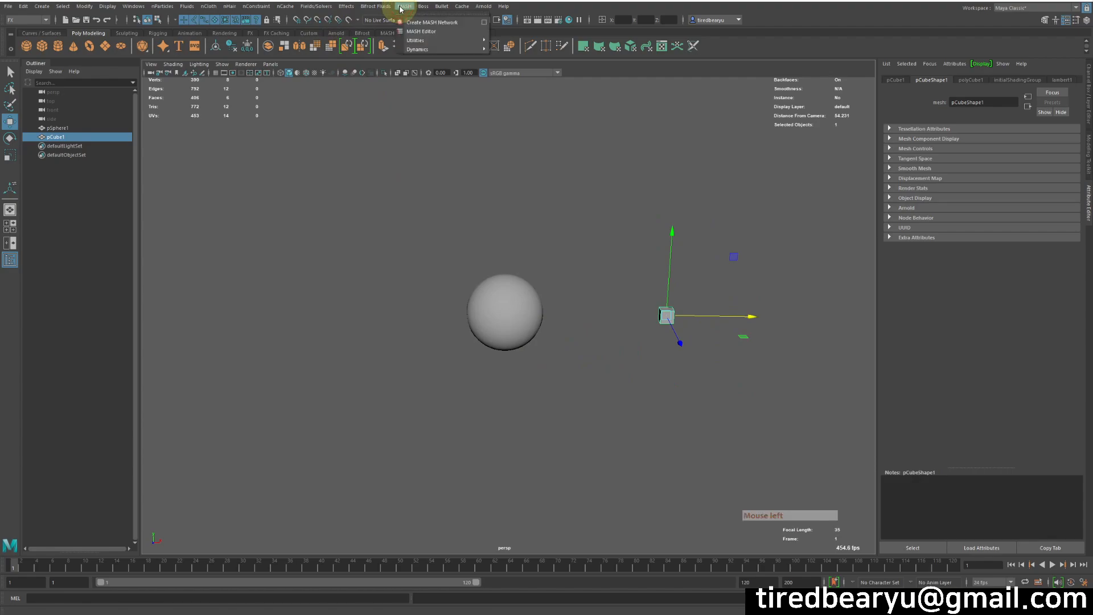
left_click(427, 29)
left_click(133, 184)
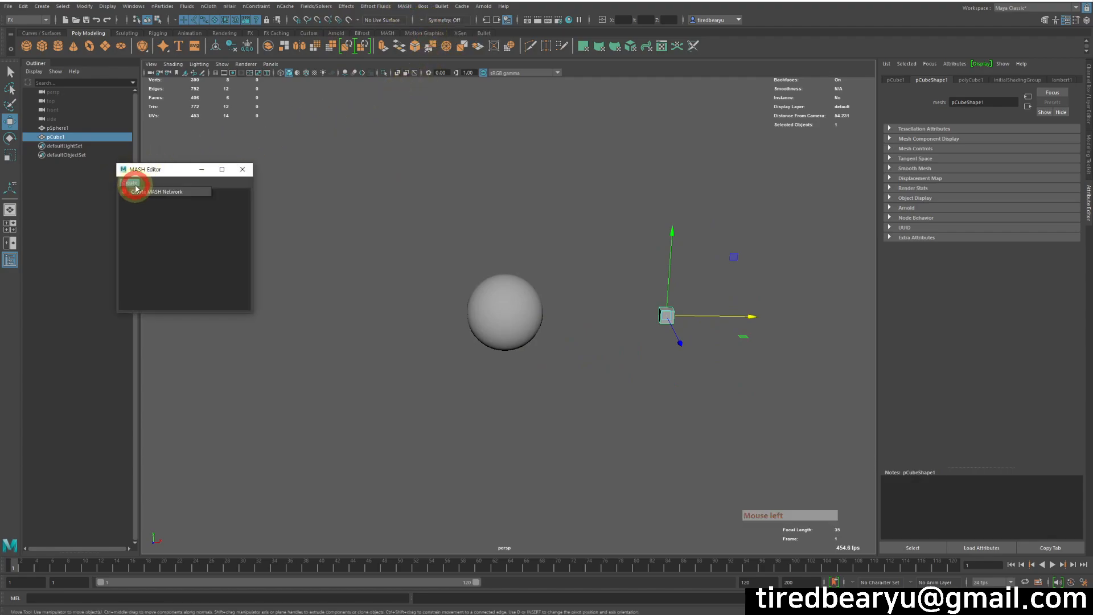
left_click(159, 192)
key("4")
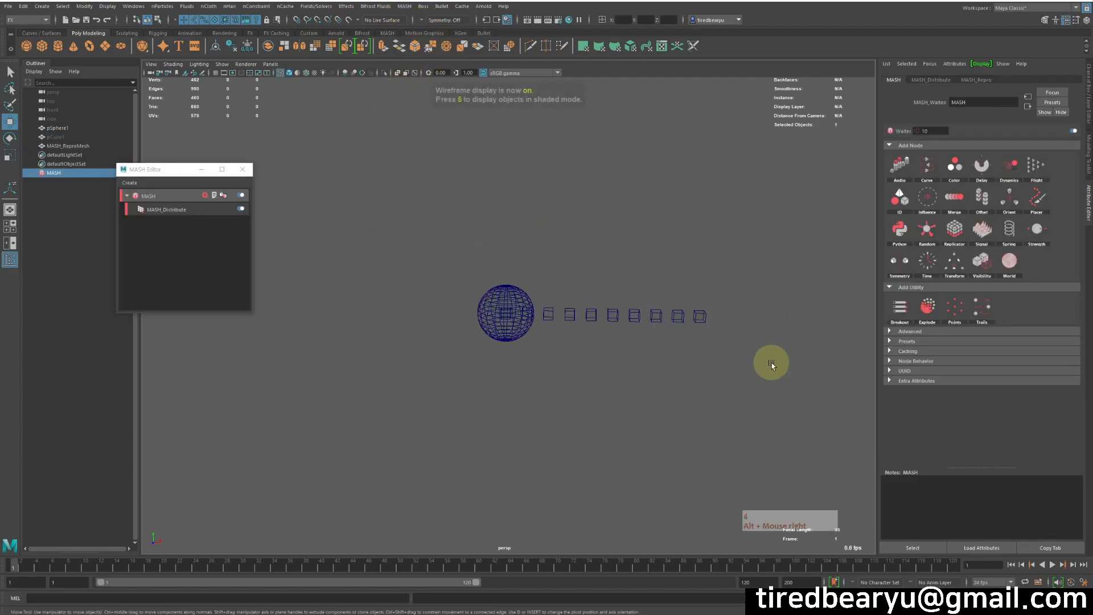
right_click_drag(642, 369, 633, 383, "alt")
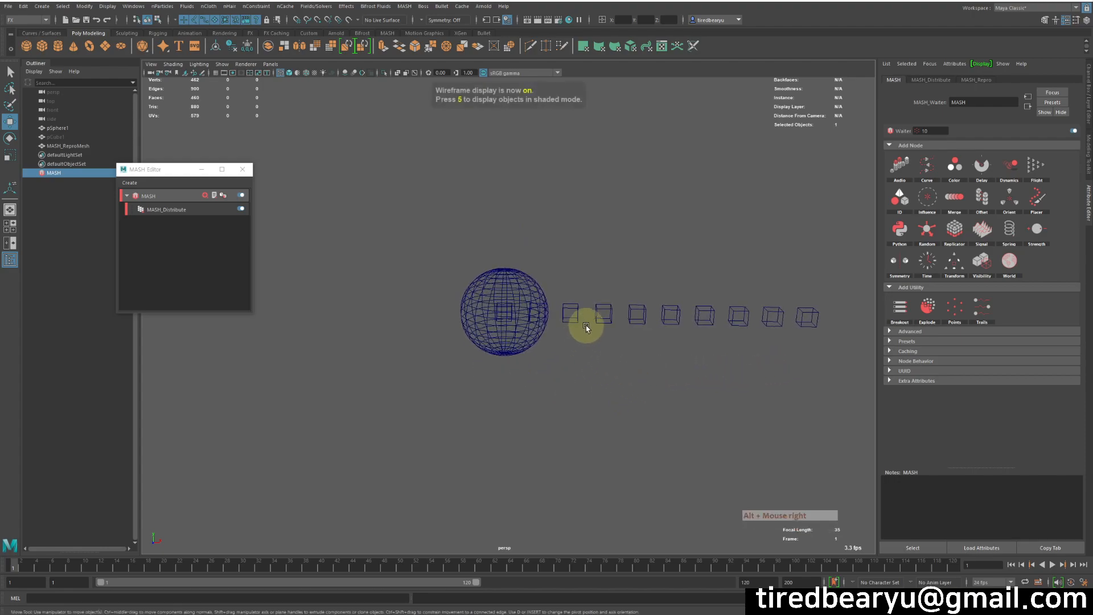
left_click_drag(578, 279, 659, 378)
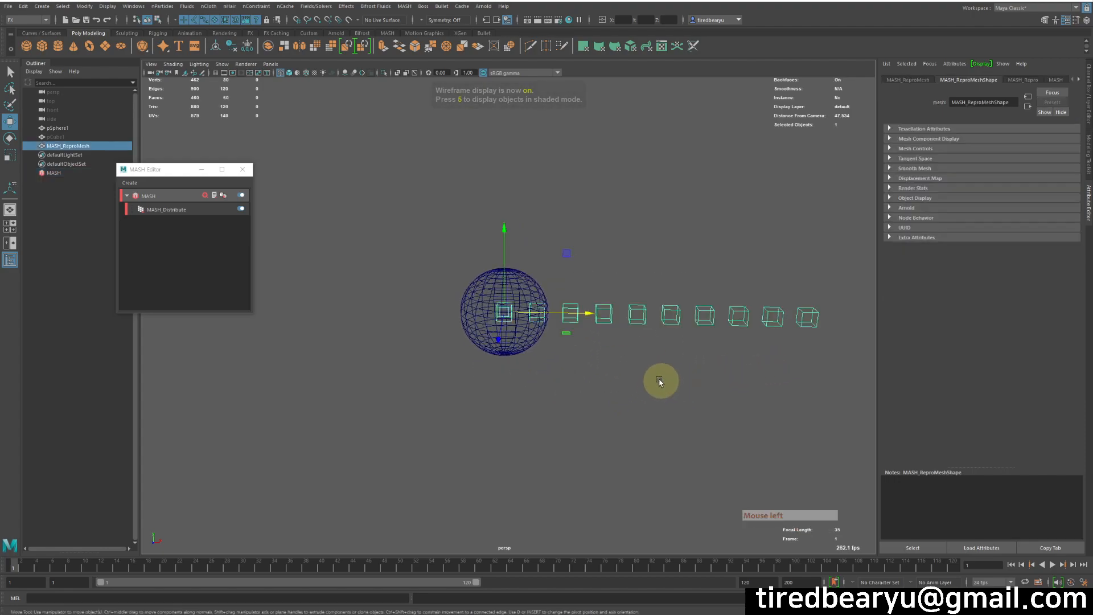
double_click(190, 211)
left_click_drag(184, 169, 221, 105)
Step: Stretch the network's source cube vertically into a tall bar and display the scene shaded
left_click_drag(452, 230, 448, 223, "alt")
middle_click_drag(532, 227, 494, 254, "alt")
left_click(55, 137)
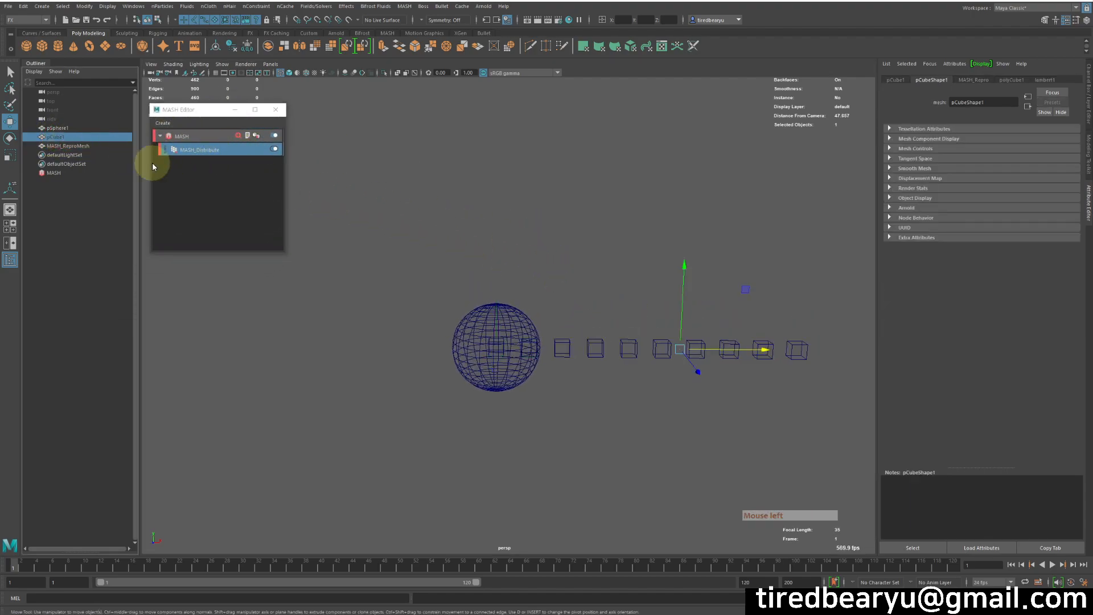
middle_click_drag(785, 311, 748, 299, "alt")
scroll(681, 275, "up", 2)
key("r")
mouse_move(630, 247)
left_mouse_down()
mouse_move(605, 69)
mouse_move(732, 258)
mouse_move(693, 278)
mouse_move(647, 356)
mouse_move(706, 361)
left_mouse_up()
key("5")
key("q")
Step: Set the distribution type of the MASH_Distribute node to Mesh
left_click(357, 329)
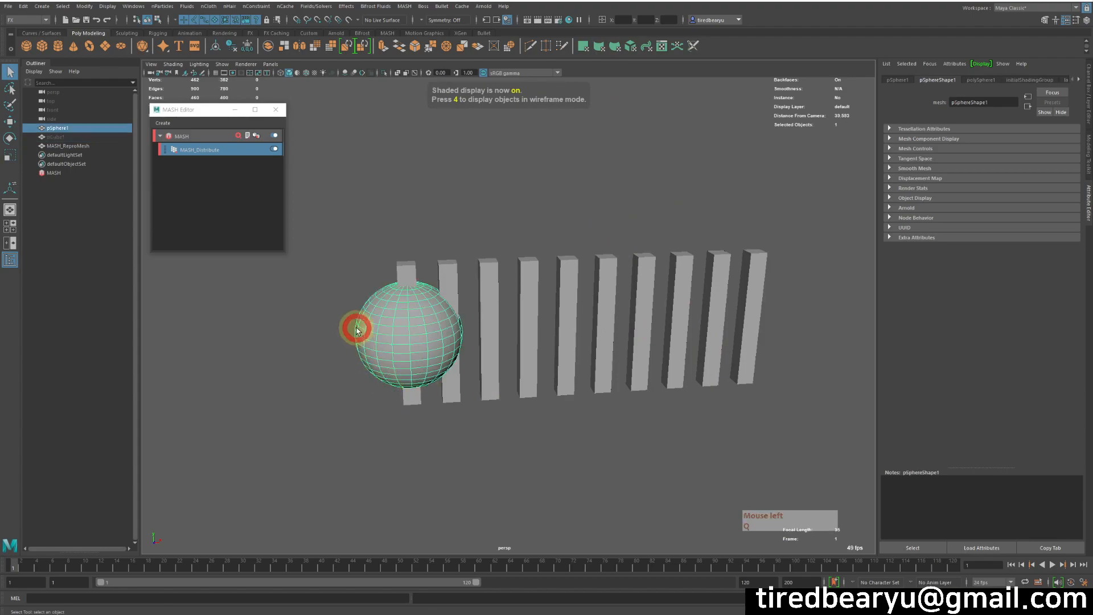
left_click(194, 137)
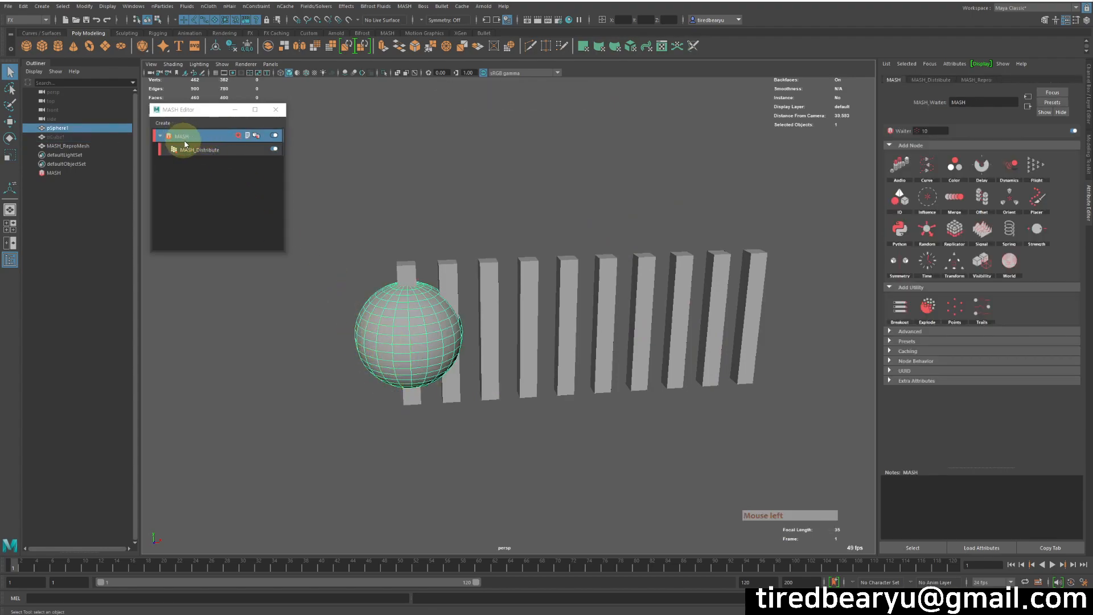
left_click(930, 81)
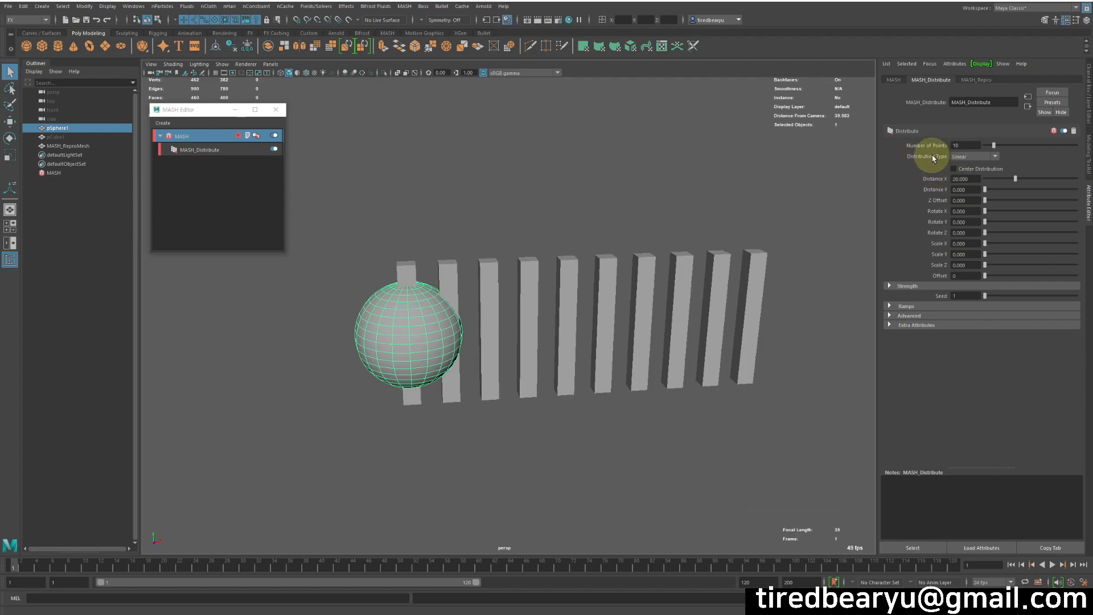
left_click(971, 157)
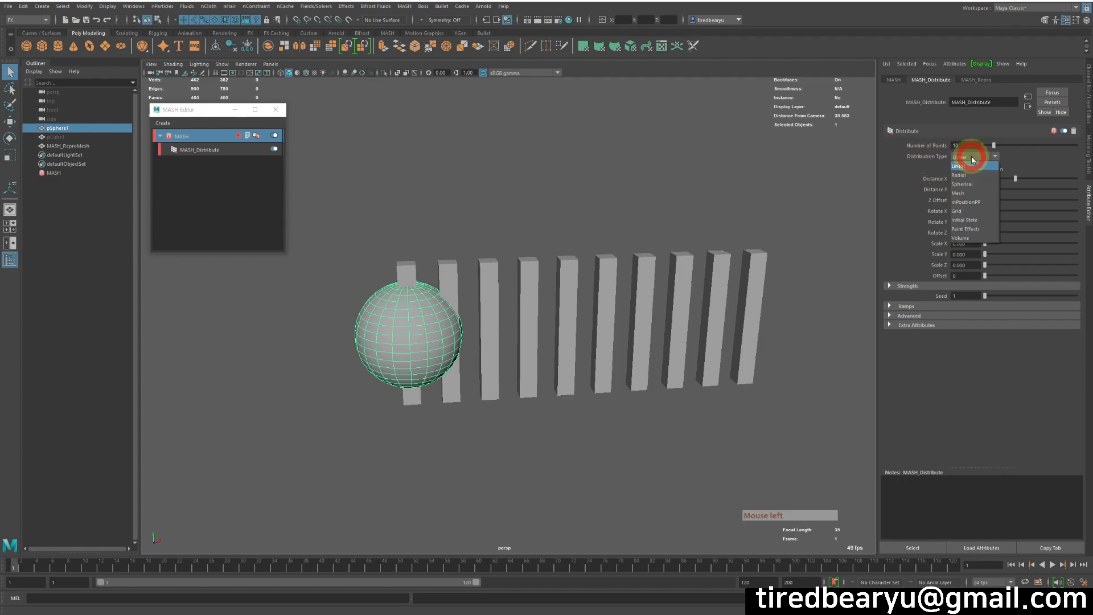
left_click(962, 193)
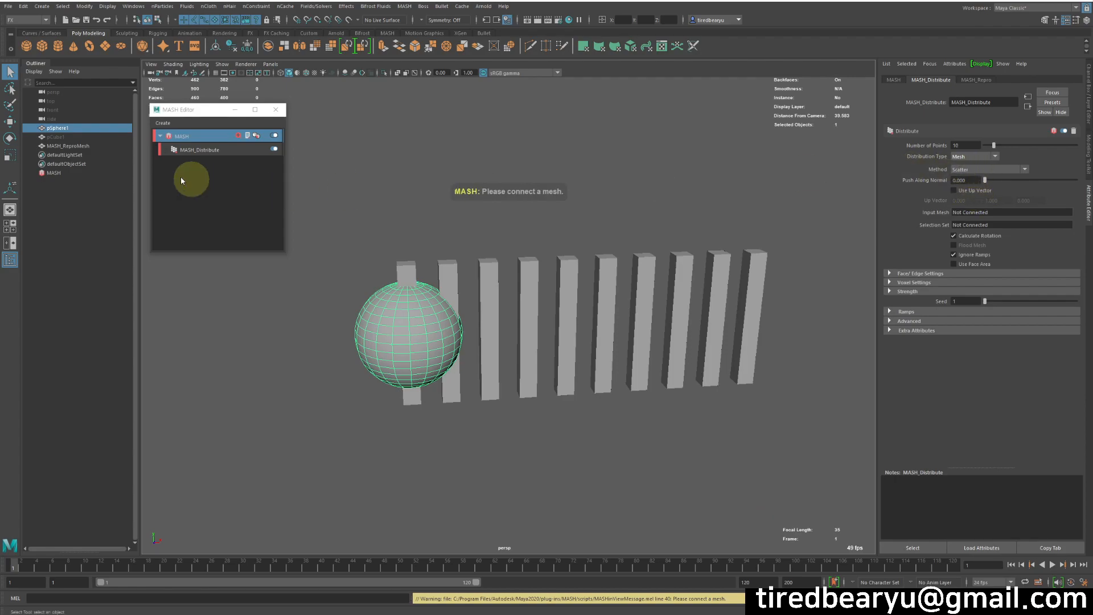
Step: Connect pSphere1 as the input mesh of the MASH_Distribute node
left_click(80, 130)
middle_click_drag(81, 129, 85, 130)
left_click(190, 136)
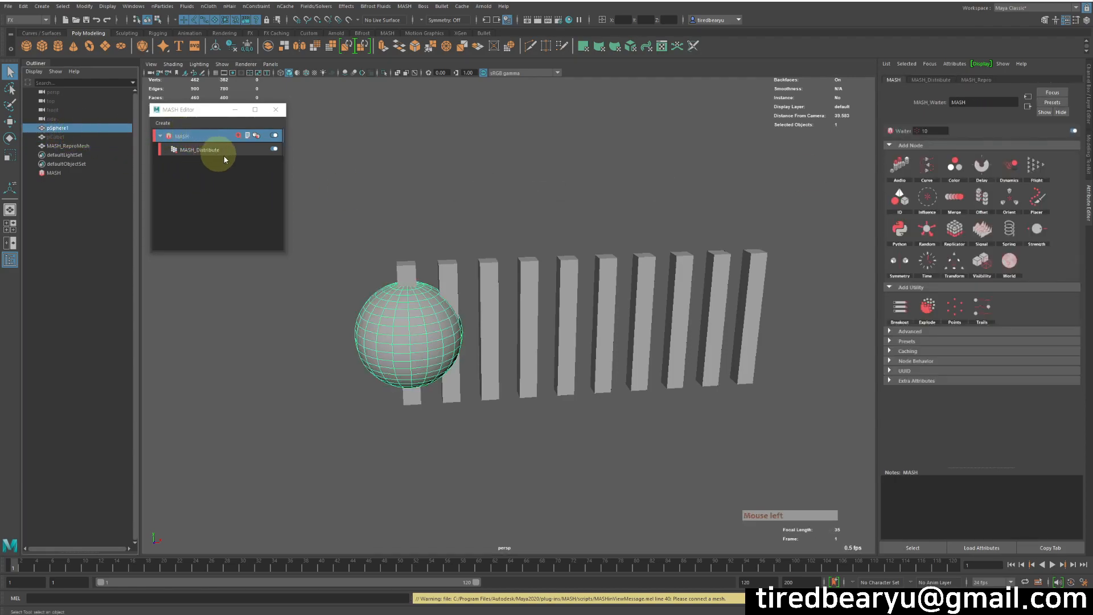
left_click(231, 154)
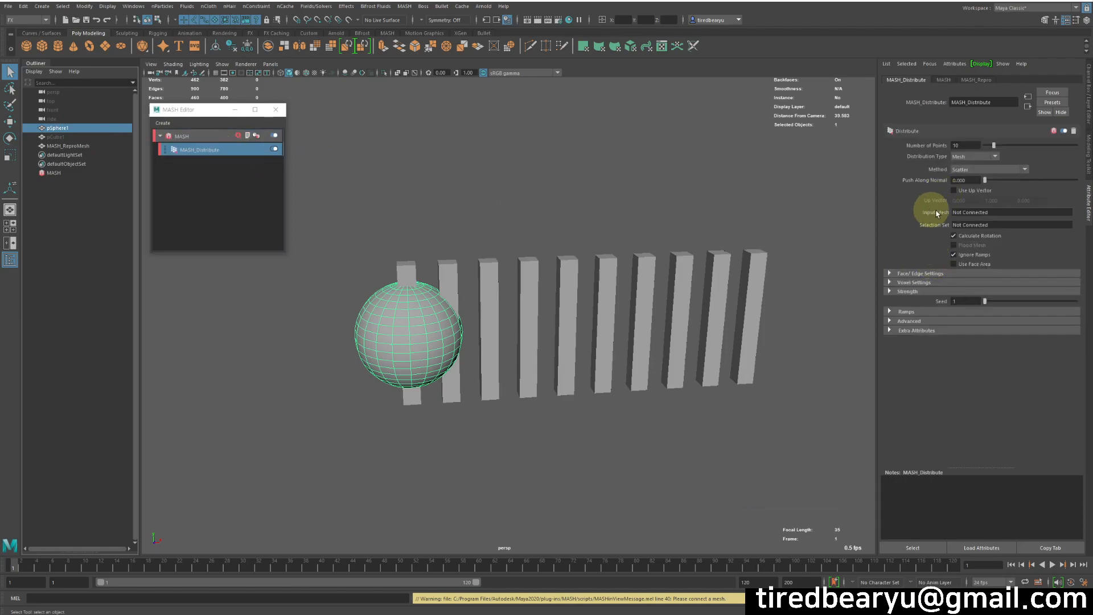
middle_click_drag(52, 130, 852, 219)
middle_click_drag(980, 212, 979, 211)
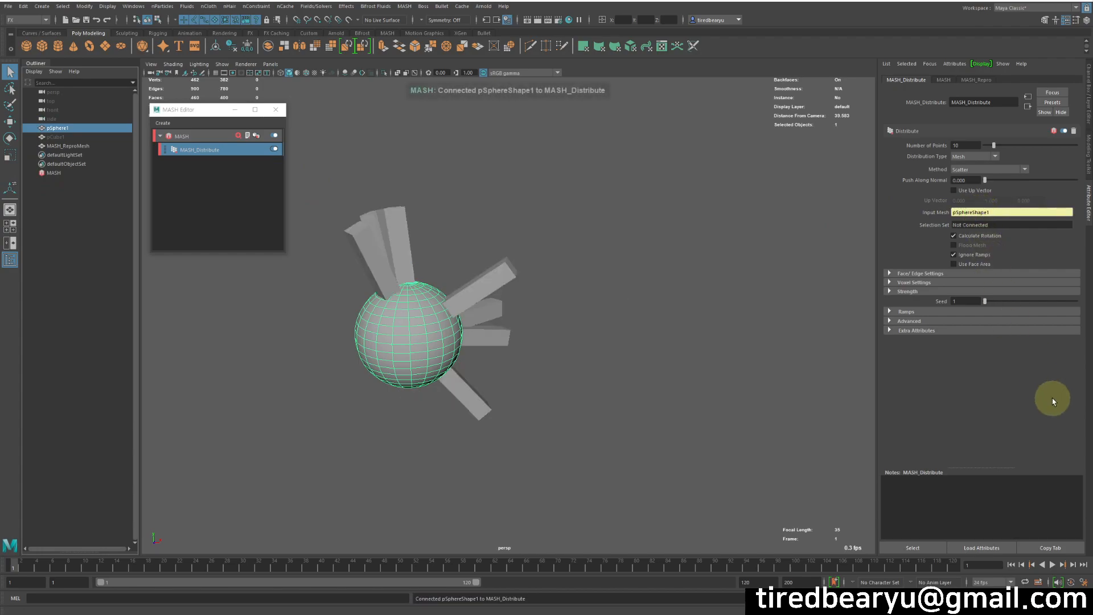
Step: Inspect the bars around the sphere and reduce the distribution's number of points to 6
left_click_drag(265, 311, 258, 315, "alt")
key("4")
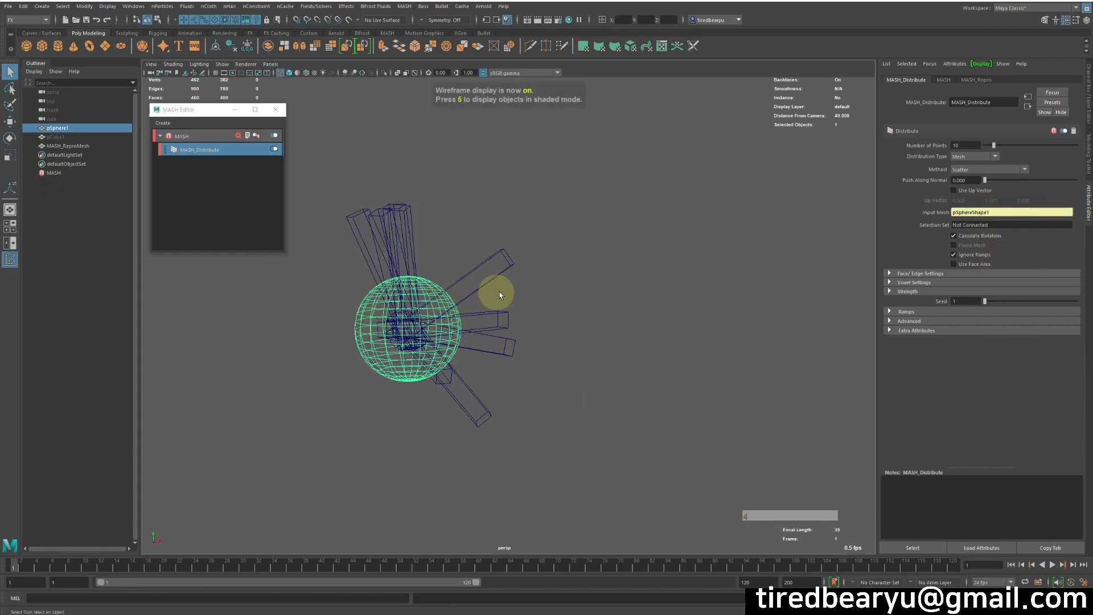
key("5")
mouse_move(500, 313)
left_mouse_down("alt")
mouse_move(471, 277)
mouse_move(539, 292)
mouse_move(478, 288)
mouse_move(496, 285)
left_mouse_up("alt")
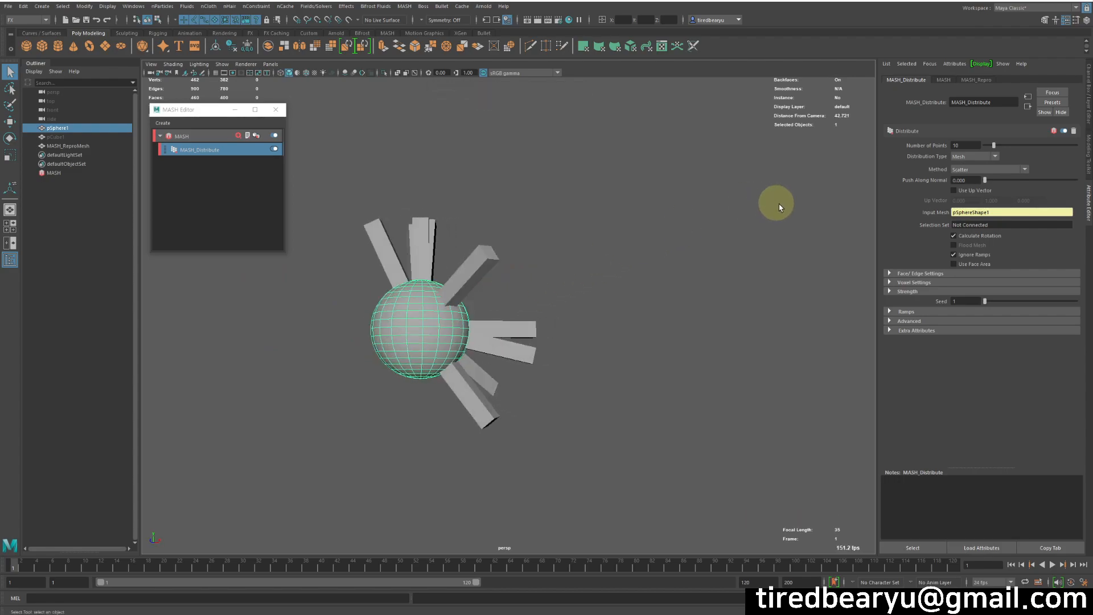
left_click_drag(1013, 146, 822, 152)
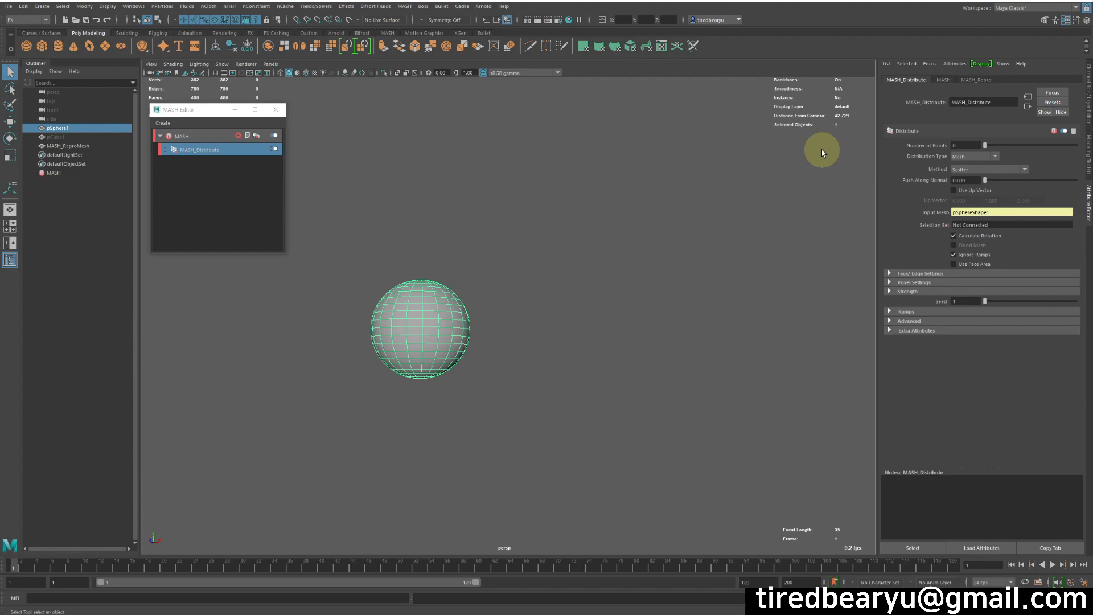
mouse_move(995, 145)
left_mouse_down()
mouse_move(1076, 145)
mouse_move(976, 145)
mouse_move(991, 145)
left_mouse_up()
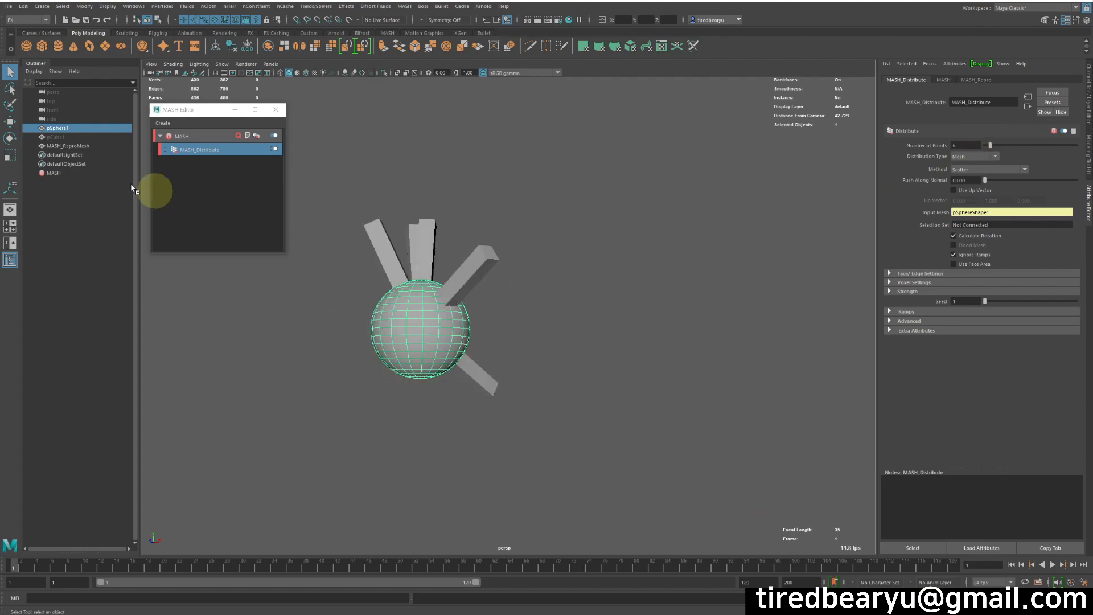
Step: Scale the source cube down uniformly, stretch it strongly along Y into a long thin bar, and check the copies in wireframe
left_click(78, 136)
key("r")
left_click_drag(610, 320, 510, 322)
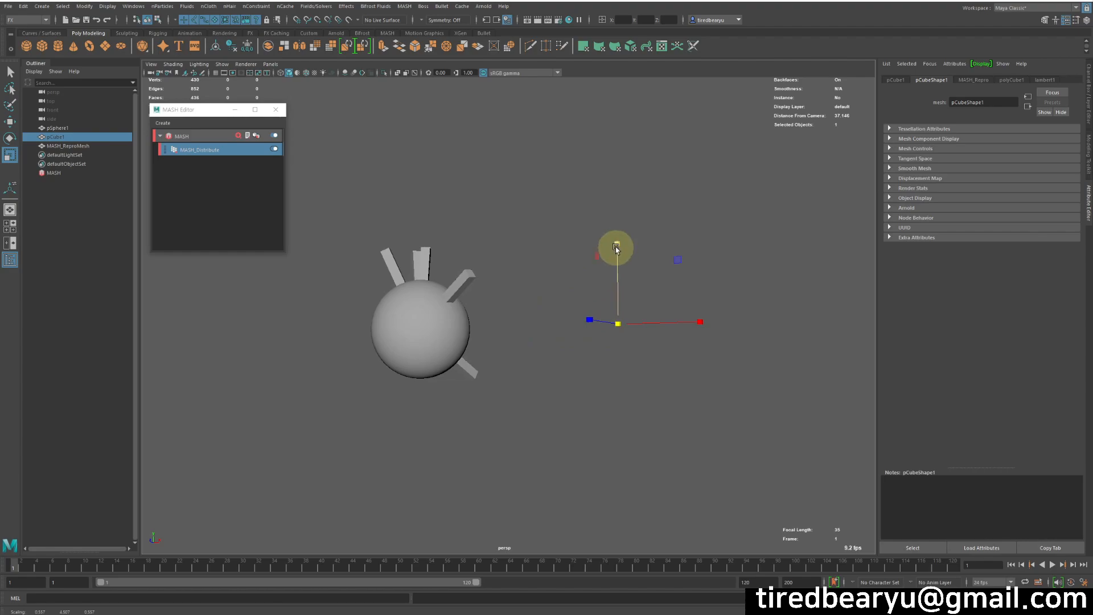
left_click(671, 98)
key("ctrl+z")
middle_click_drag(619, 237, 659, 344)
key("4")
left_click_drag(642, 383, 484, 362, "alt")
key("w")
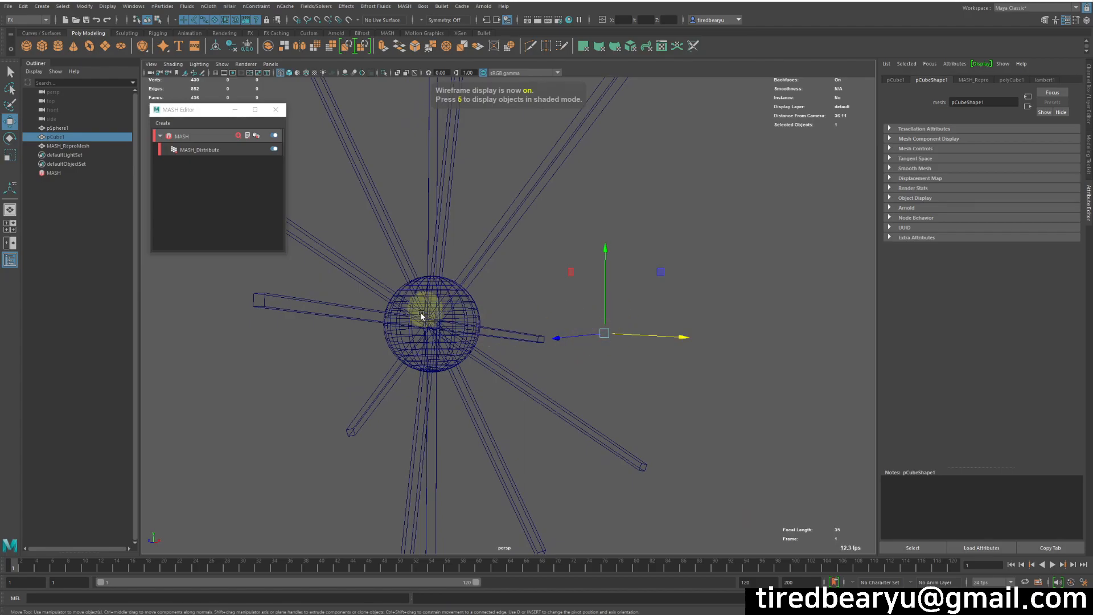
left_click_drag(415, 347, 410, 273, "alt")
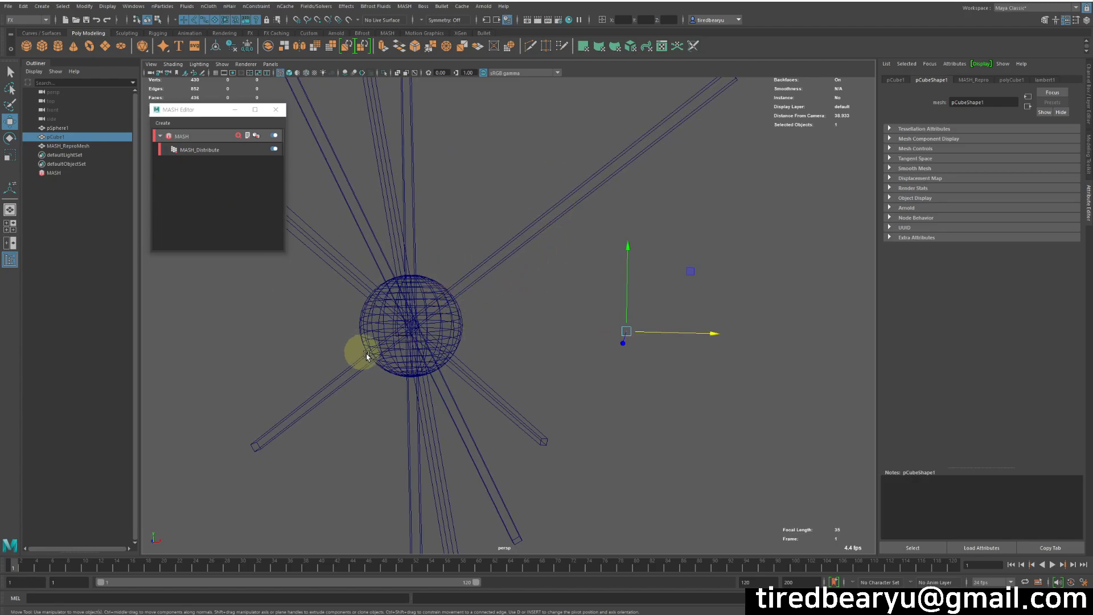
Step: Unhide the source cube and snap its pivot to the lower end of the bar
left_click(57, 129)
left_click(57, 137)
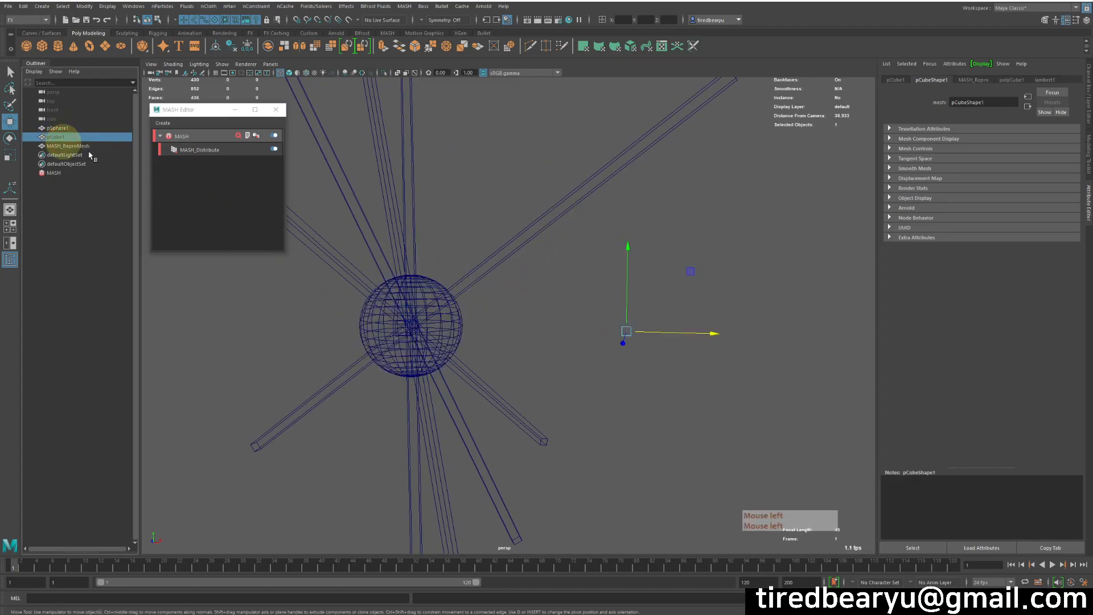
key("h")
right_click_drag(678, 408, 453, 357, "alt")
middle_click_drag(559, 389, 576, 421, "alt")
key("d")
key("v")
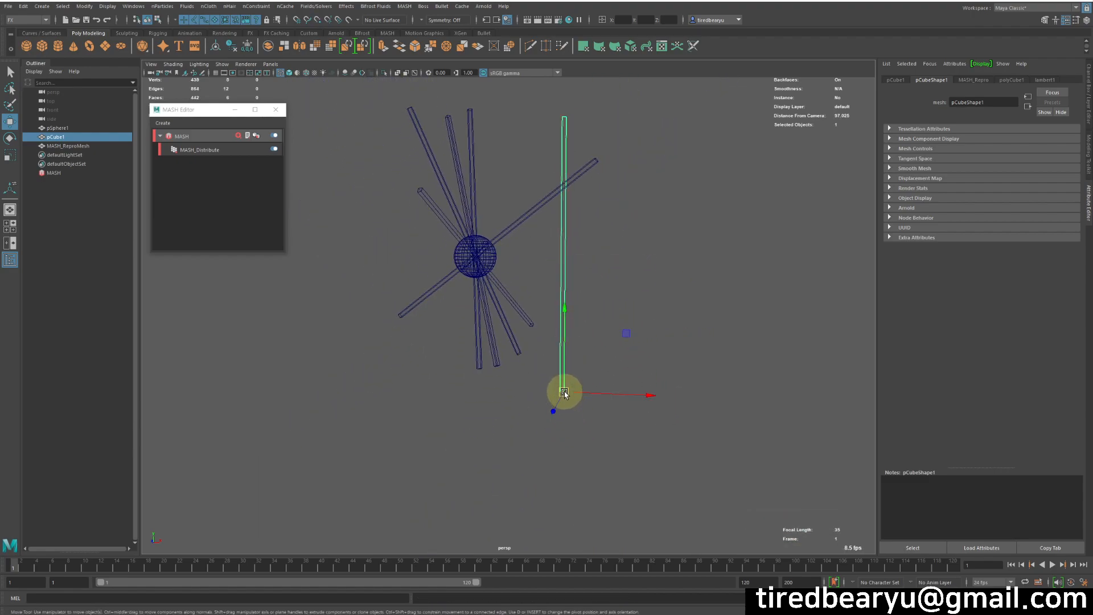
Step: Move the source bar to the world origin by entering 0 for its absolute coordinates
left_click(620, 20)
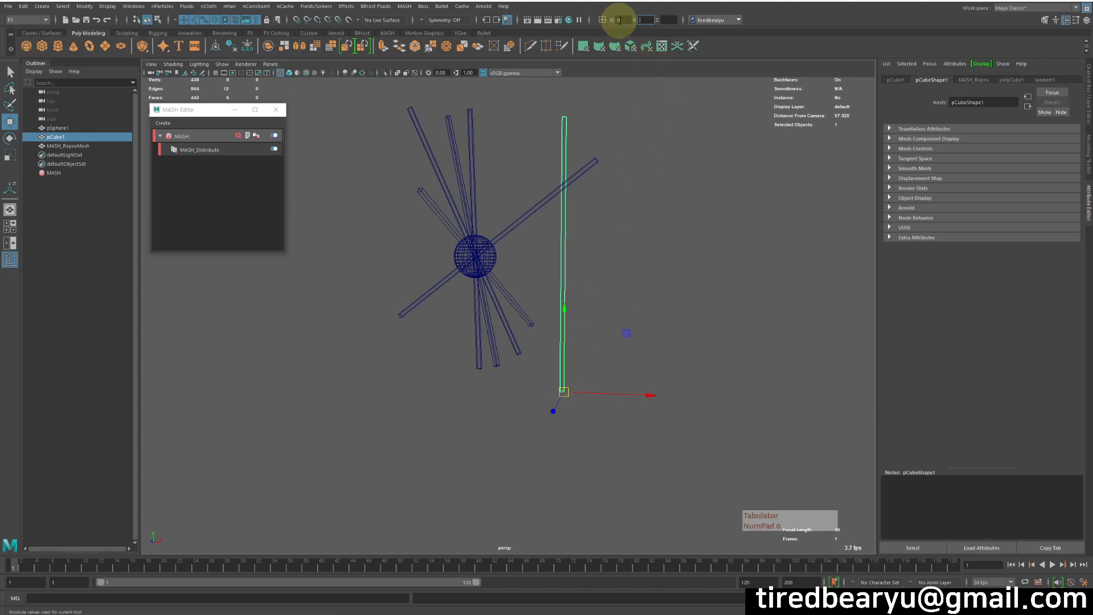
type("0")
key("Tab")
type("0")
key("Return")
left_click_drag(535, 212, 488, 229, "alt")
right_click_drag(489, 229, 637, 229, "alt")
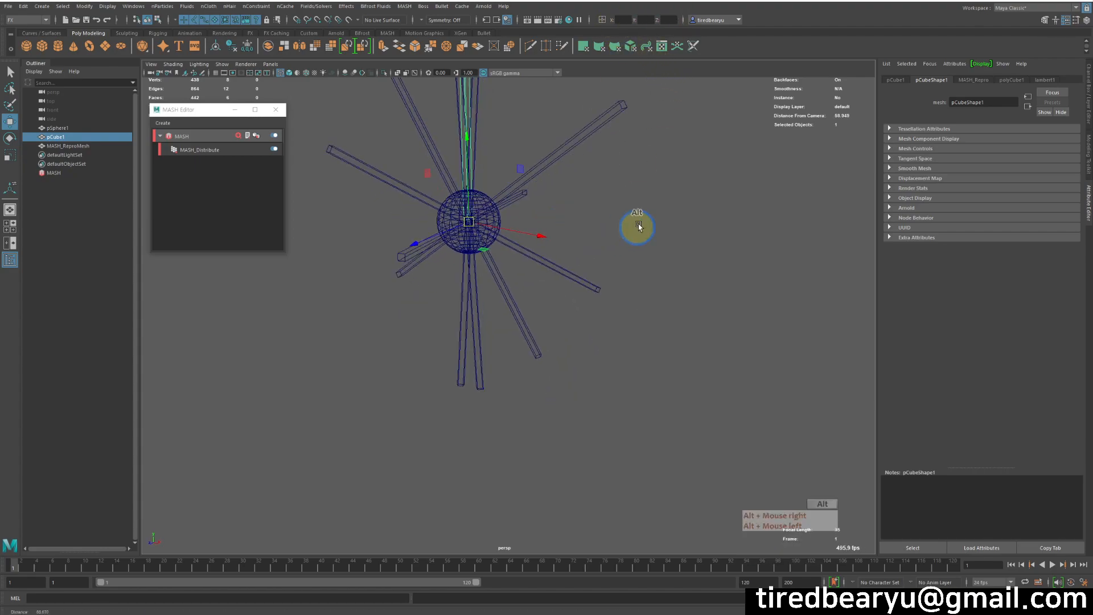
Step: Freeze the source bar's transformations and return to the shaded display
left_click(85, 7)
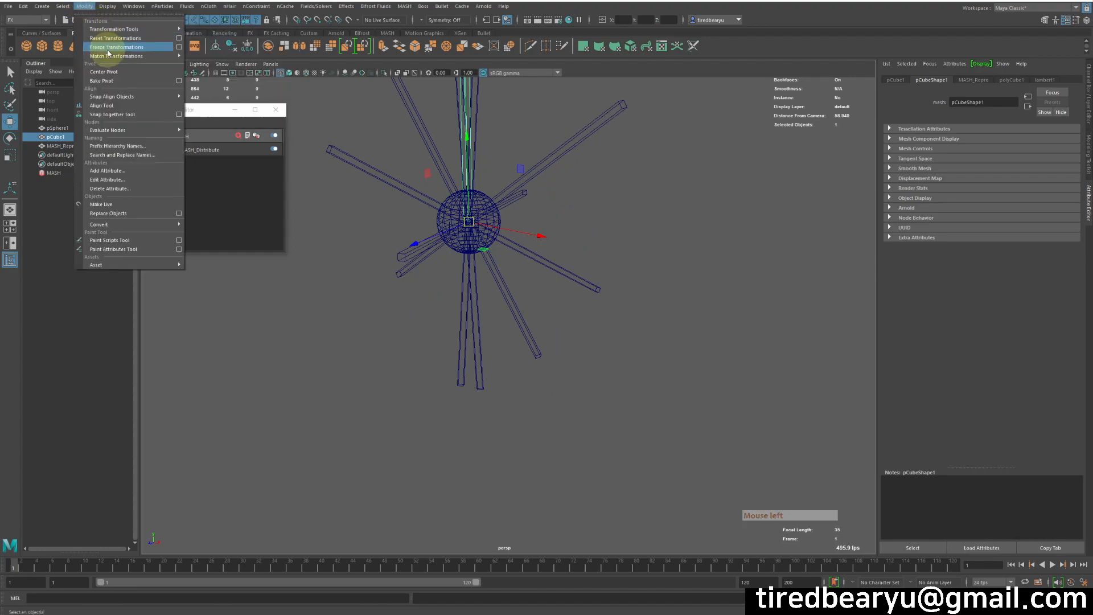
left_click(108, 49)
mouse_move(492, 255)
left_mouse_down("alt")
mouse_move(568, 305)
mouse_move(541, 278)
left_mouse_up("alt")
right_click_drag(541, 278, 737, 296, "alt")
key("5")
left_click_drag(606, 323, 276, 321, "alt")
Step: Scale the source bar much thinner and stretch it far along Y so its copies form long fine rays
key("r")
middle_click_drag(749, 390, 671, 395)
left_click_drag(465, 239, 464, 3)
key("z")
left_click_drag(472, 240, 469, 4)
middle_click_drag(707, 277, 725, 125)
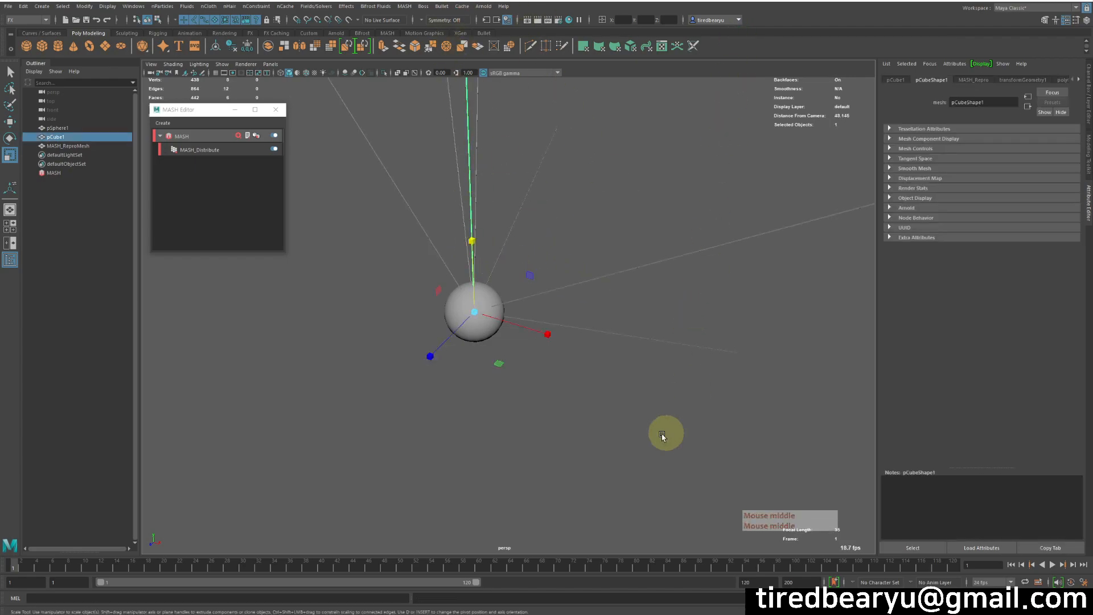
Step: Raise the MASH Distribute node's number of points to 100
left_click_drag(671, 431, 745, 359, "alt")
right_click_drag(745, 359, 783, 366, "alt")
left_click_drag(740, 346, 724, 377, "alt")
left_click_drag(743, 284, 688, 380, "alt")
left_click(701, 354)
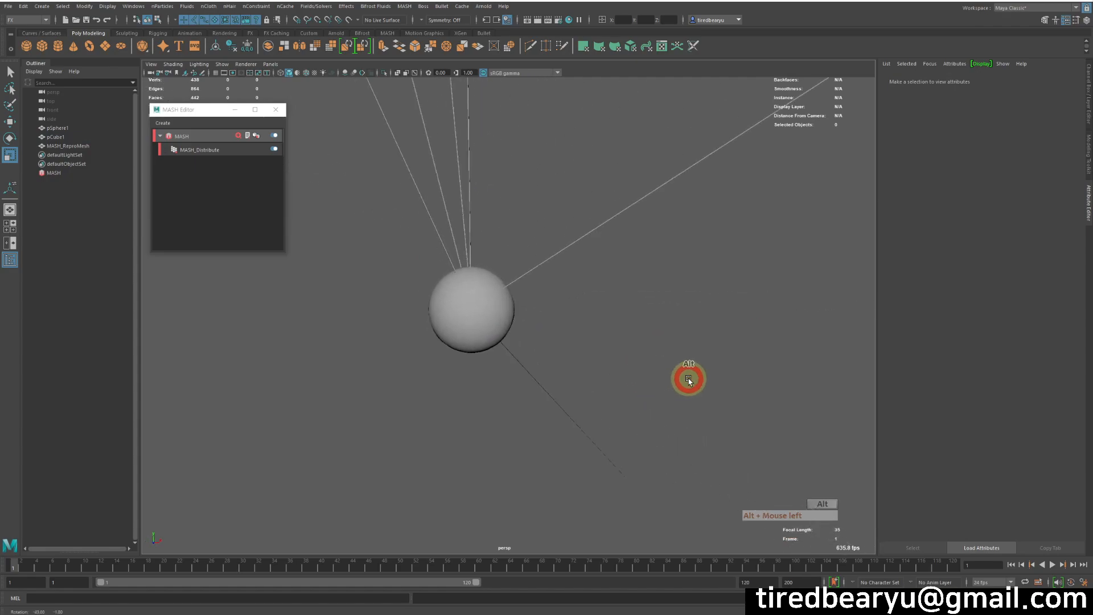
left_click(193, 150)
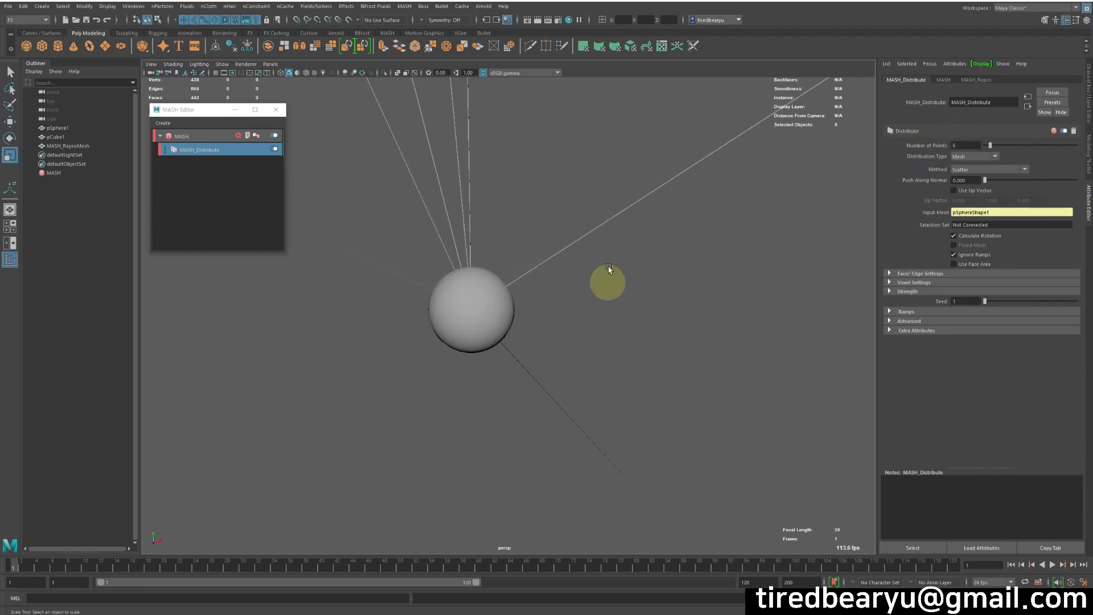
left_click_drag(992, 146, 1076, 146)
left_click_drag(678, 231, 770, 208, "alt")
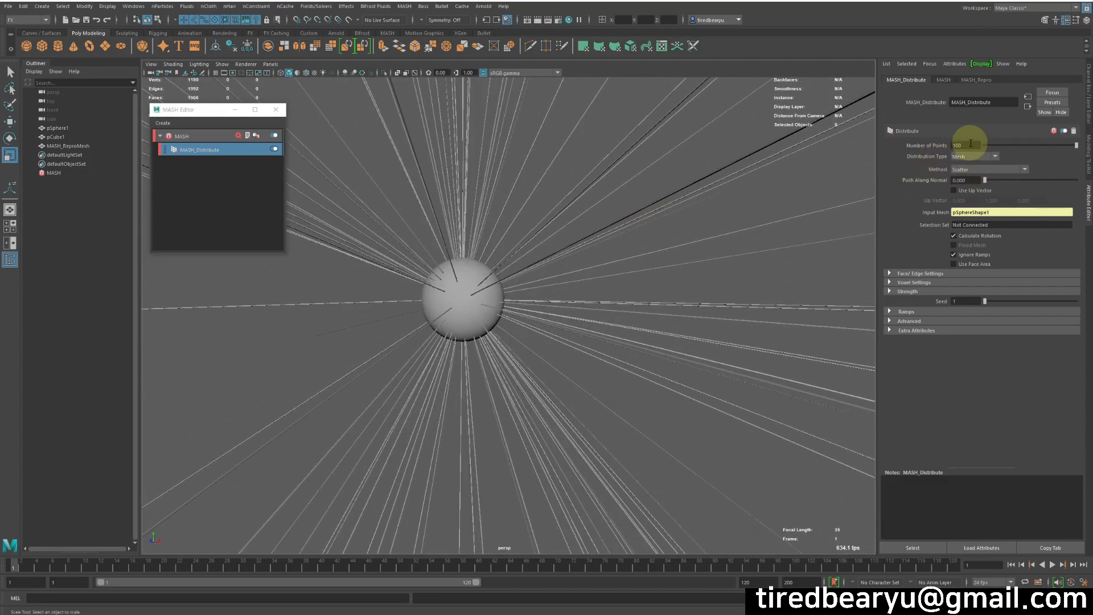
Step: Try 1000 distribution points, and reduce the number of points to 178
type("0")
key("Return")
right_click_drag(632, 194, 658, 221, "alt")
right_click_drag(550, 229, 643, 282, "alt")
middle_click_drag(508, 260, 618, 245, "alt")
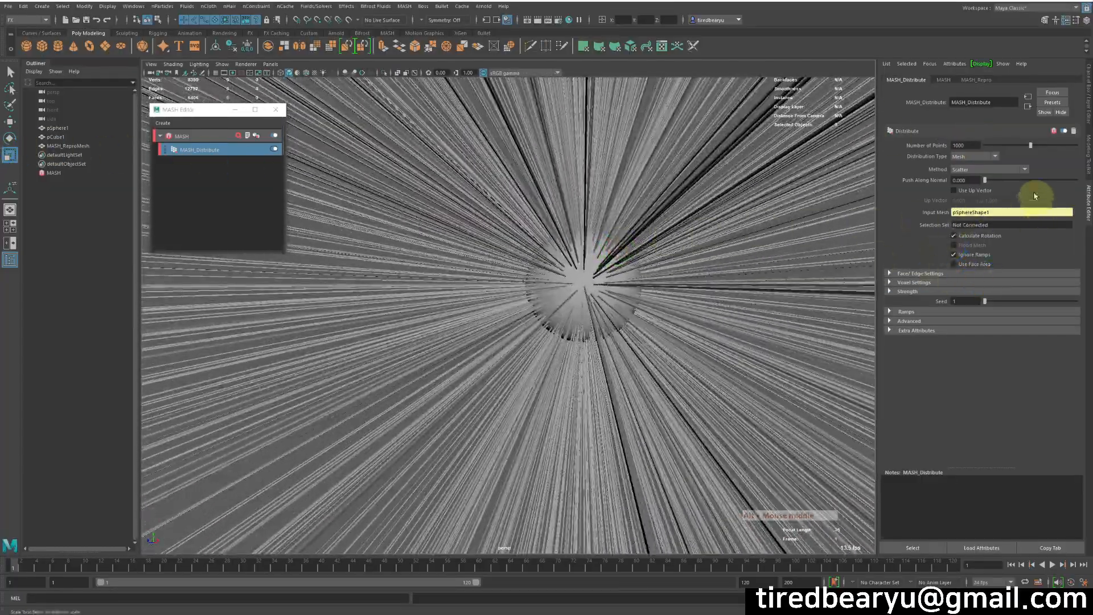
left_click_drag(1024, 145, 992, 154)
left_click_drag(729, 228, 798, 220, "alt")
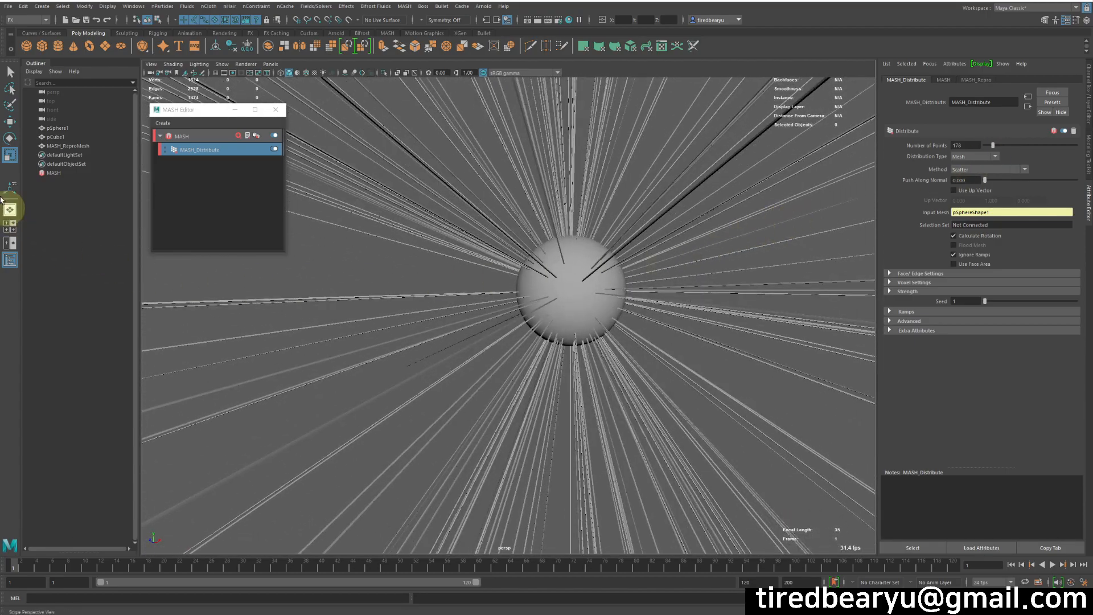
Step: Hide the source cube pCube1 so only the distributed rays and the sphere remain in the scene
left_click(57, 137)
left_click_drag(702, 257, 496, 242, "alt")
left_click_drag(439, 207, 593, 212, "alt")
key("h")
left_click_drag(566, 295, 608, 286, "alt")
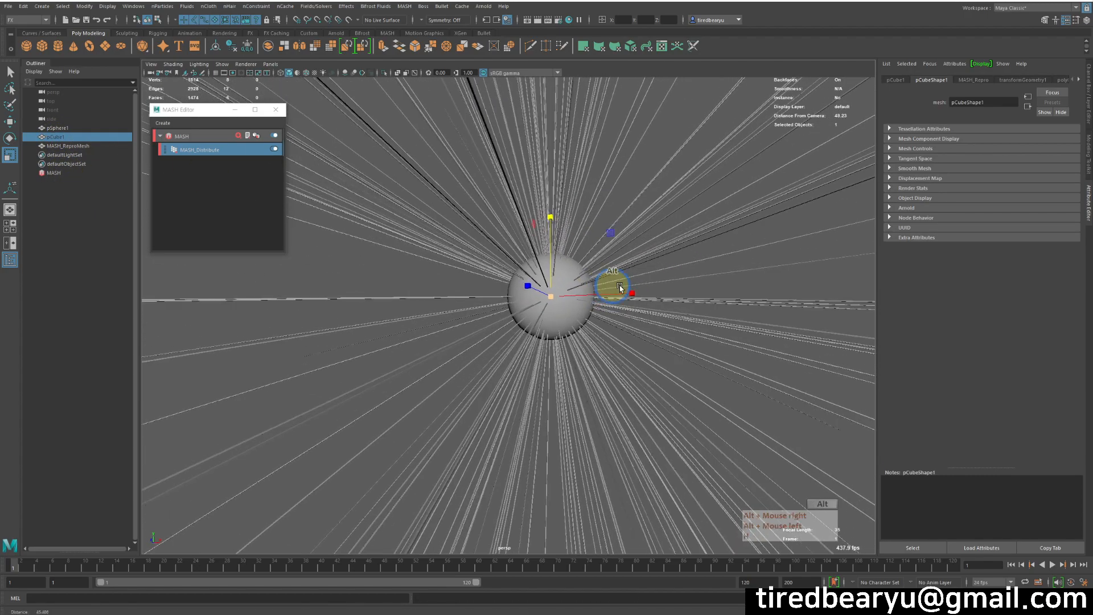
right_click_drag(607, 286, 753, 296, "alt")
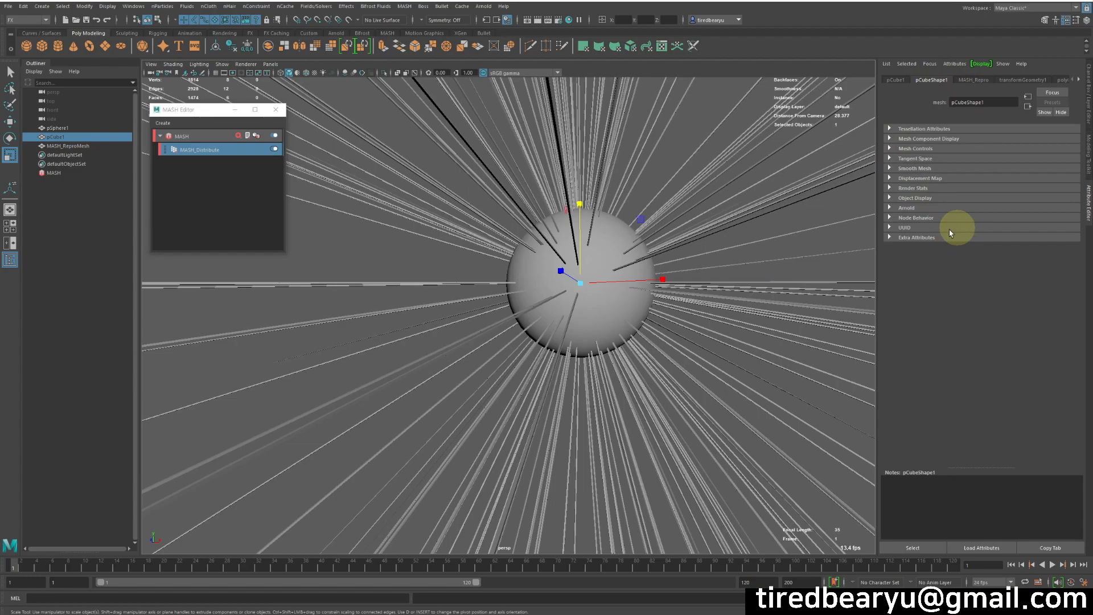
Step: Add a Visibility node to the MASH network
left_click(181, 137)
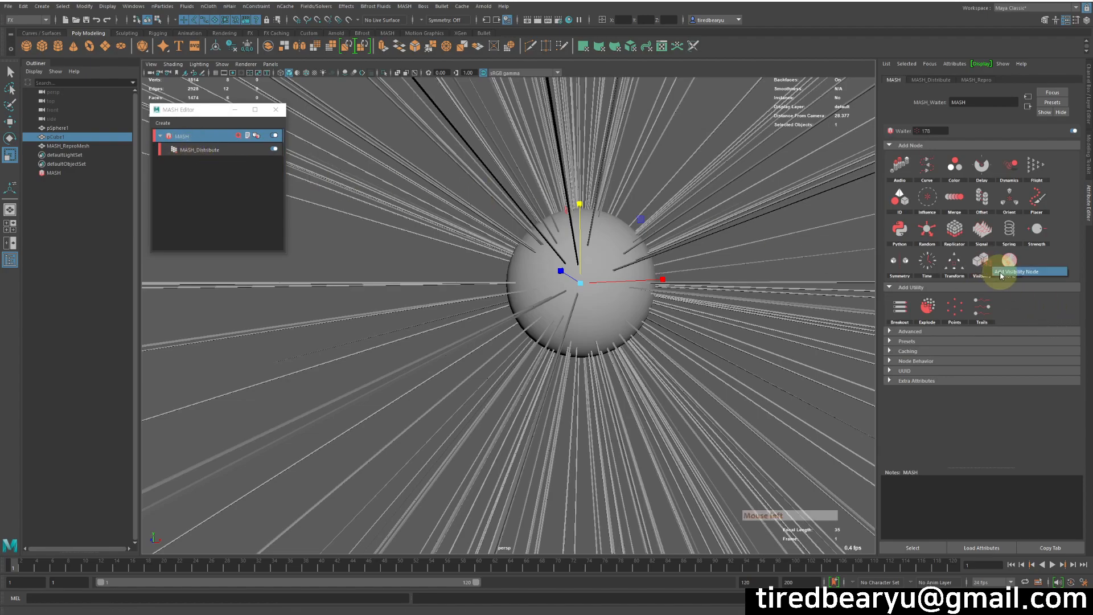
left_click(1017, 275)
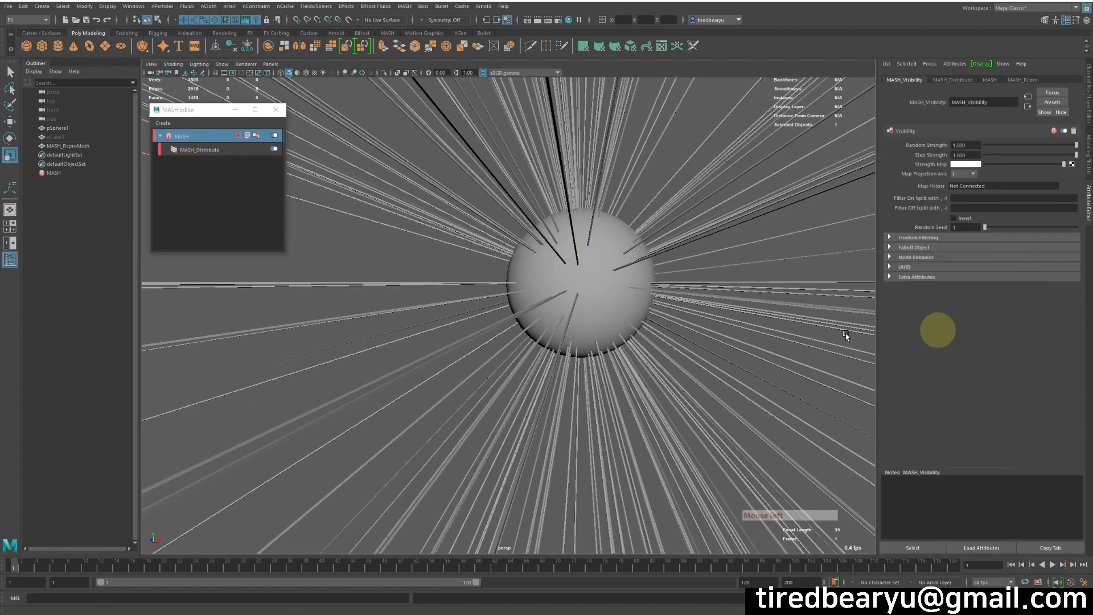
left_click_drag(720, 289, 669, 263, "alt")
right_click_drag(669, 264, 673, 262, "alt")
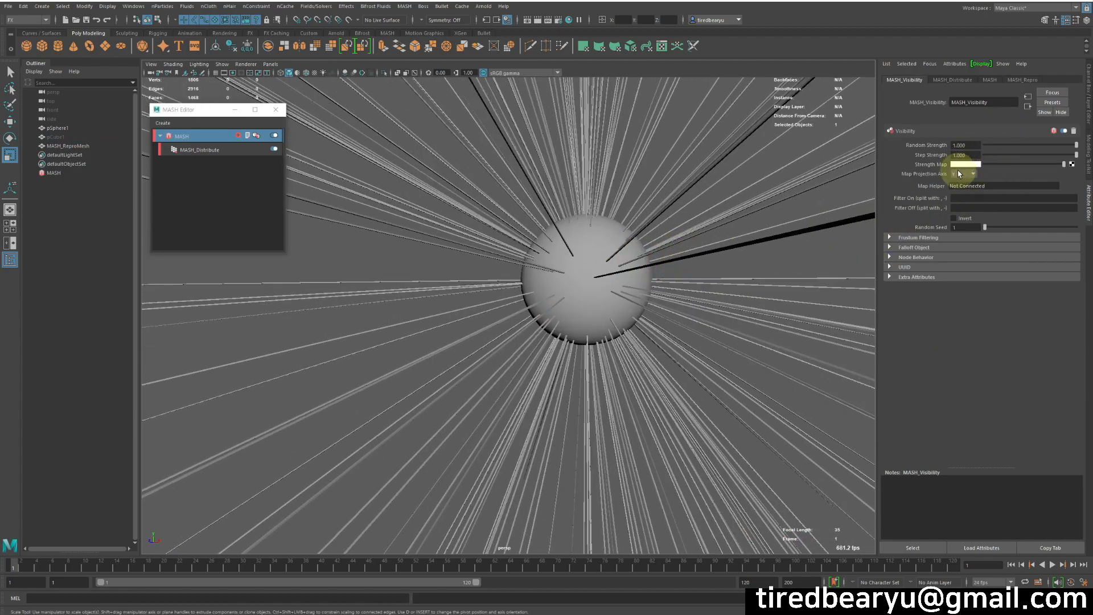
Step: Connect a Checker texture to the MASH Visibility node's strength map
left_click(685, 167)
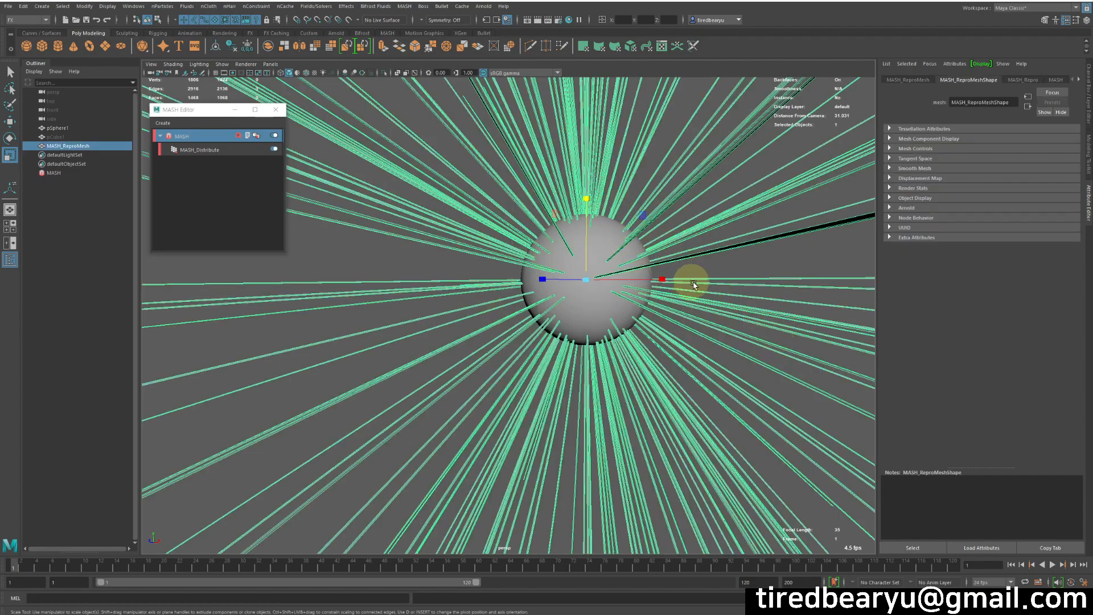
left_click(200, 139)
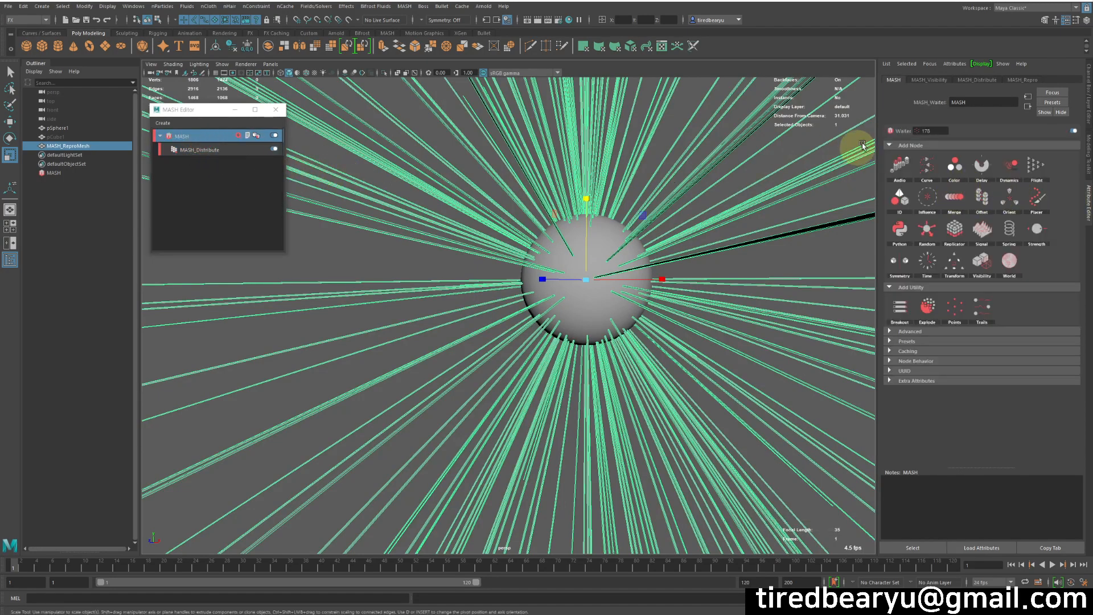
left_click(930, 80)
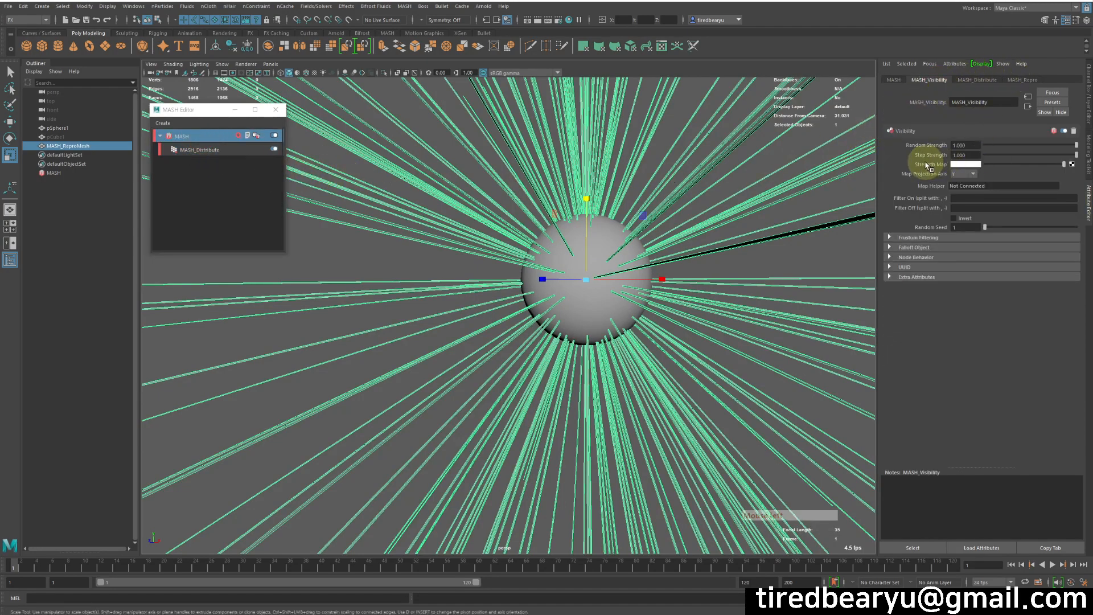
left_click(1073, 165)
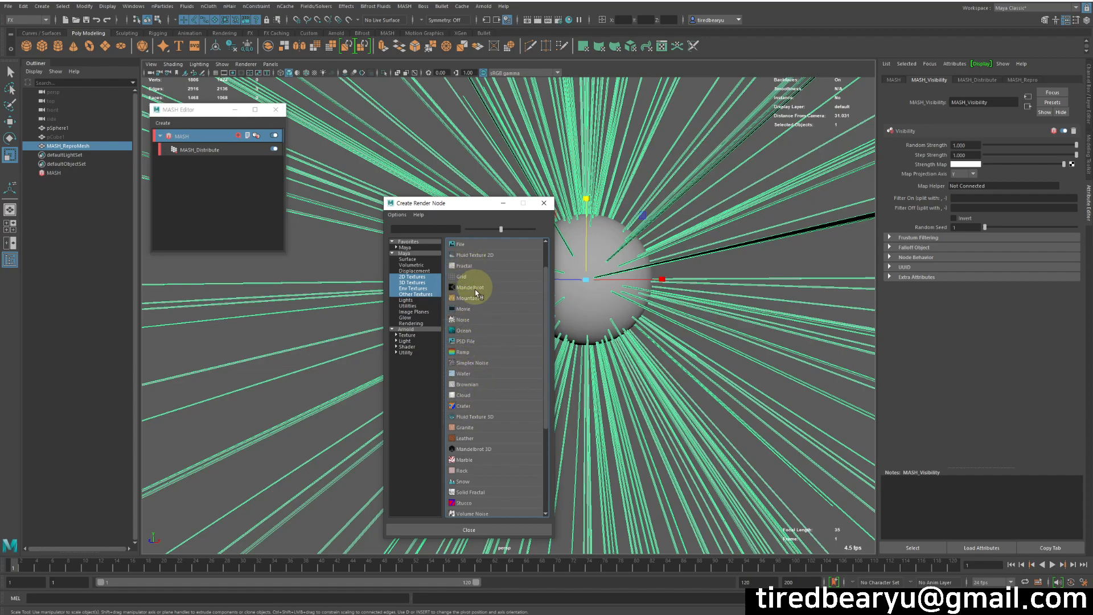
scroll(500, 377, "up", 1)
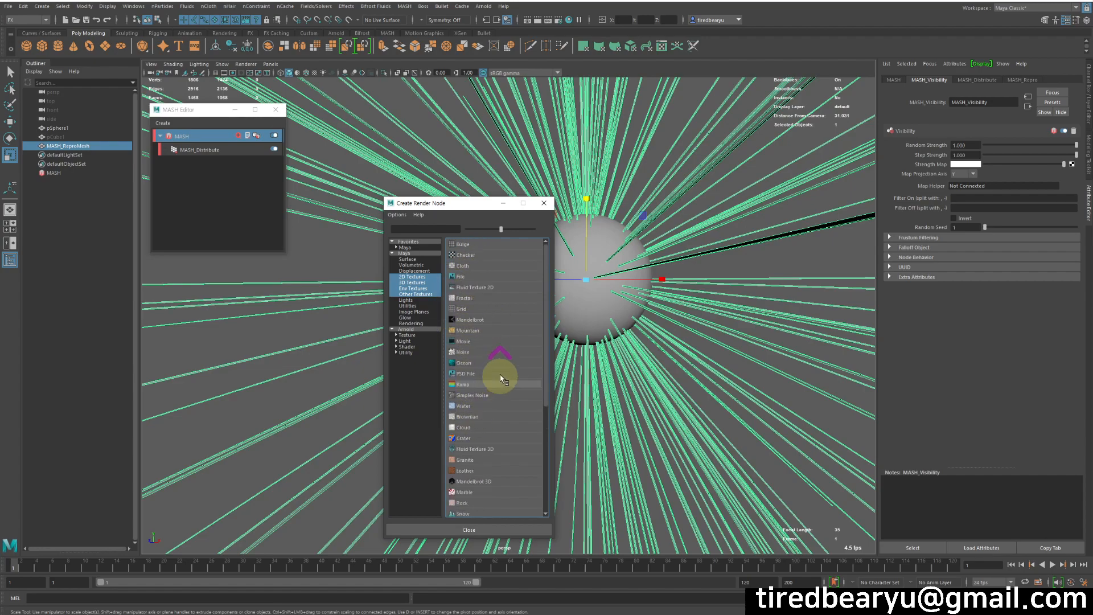
left_click(470, 254)
Step: Increase the MASH Distribute node's number of points to 3560
mouse_move(700, 290)
left_mouse_down("alt")
mouse_move(687, 272)
mouse_move(780, 317)
mouse_move(688, 290)
mouse_move(756, 312)
left_mouse_up("alt")
key("5")
right_click_drag(757, 312, 640, 291, "alt")
left_click(766, 313)
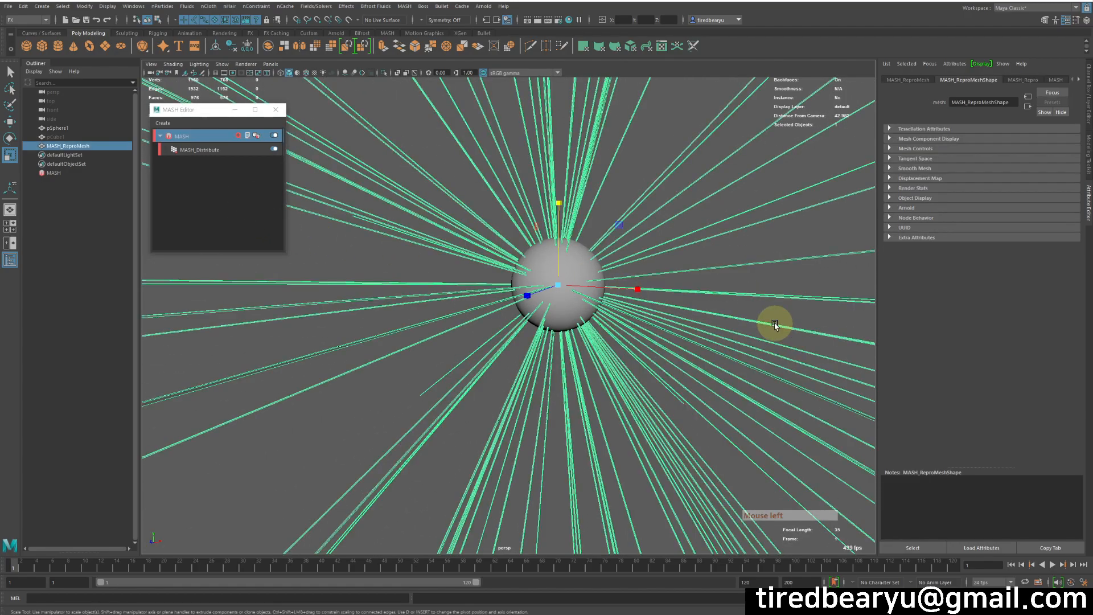
left_click(199, 149)
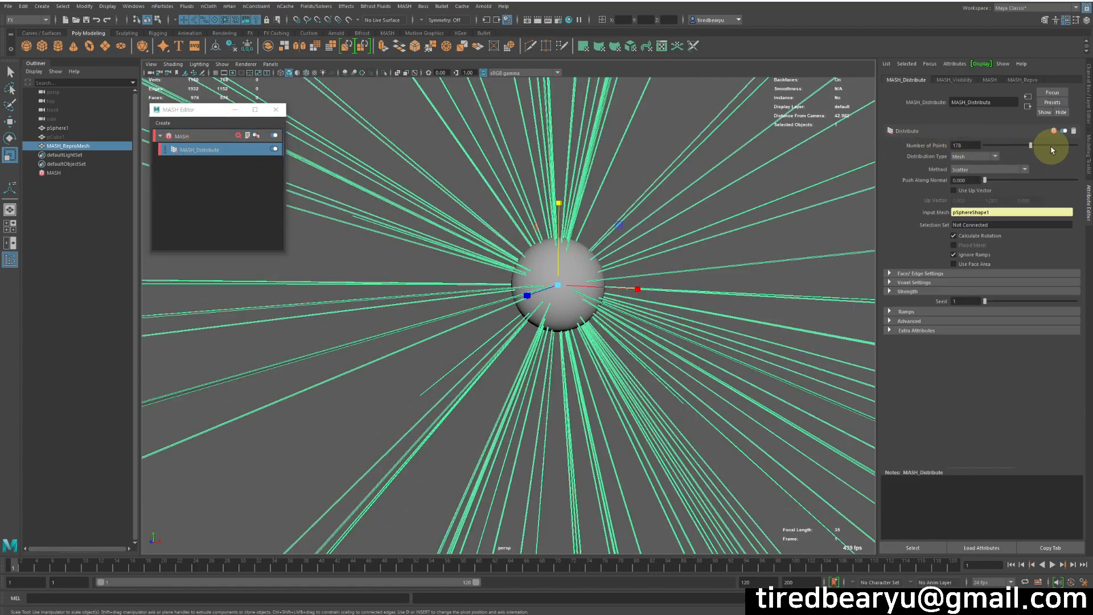
left_click_drag(1046, 147, 1076, 145)
left_click(970, 147)
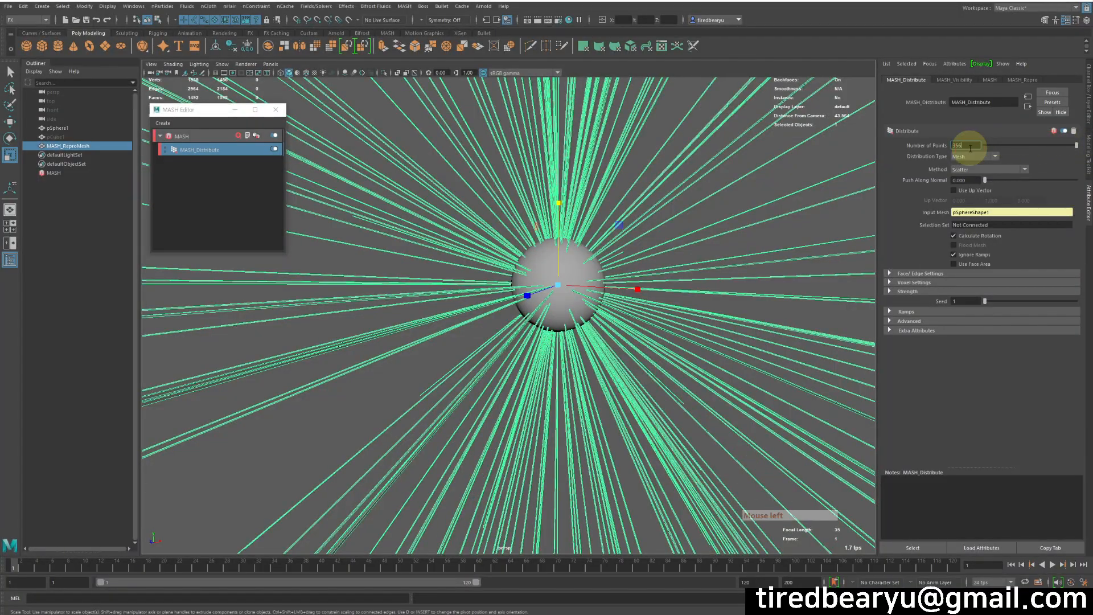
type("0")
key("Return")
left_click_drag(843, 156, 595, 249, "alt")
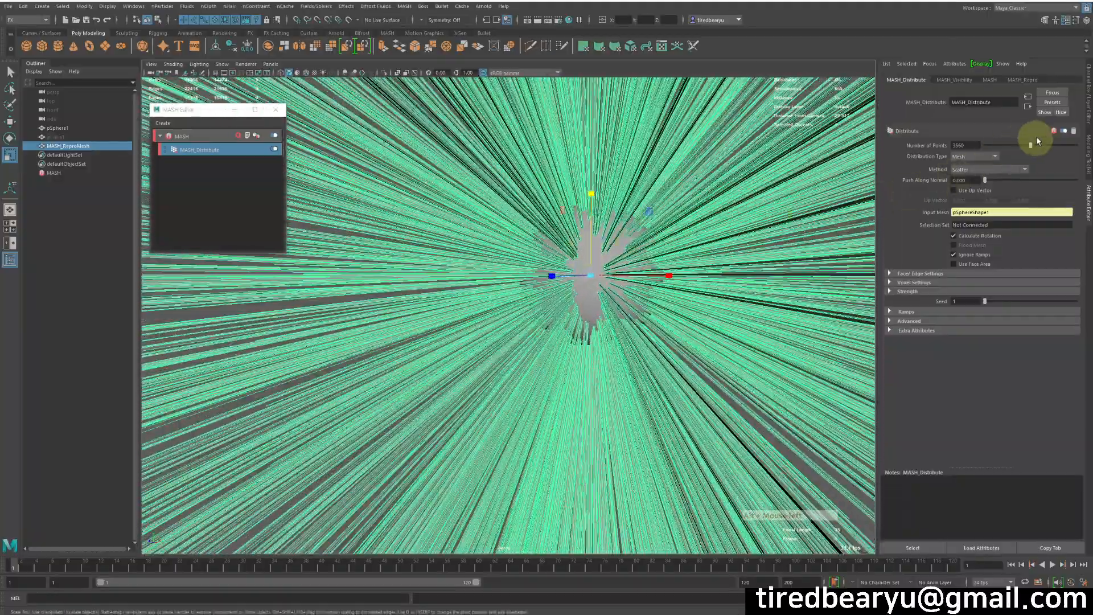
Step: Assign pSphere1 as the Visibility node's map helper and set the map projection axis to UV
left_click(954, 79)
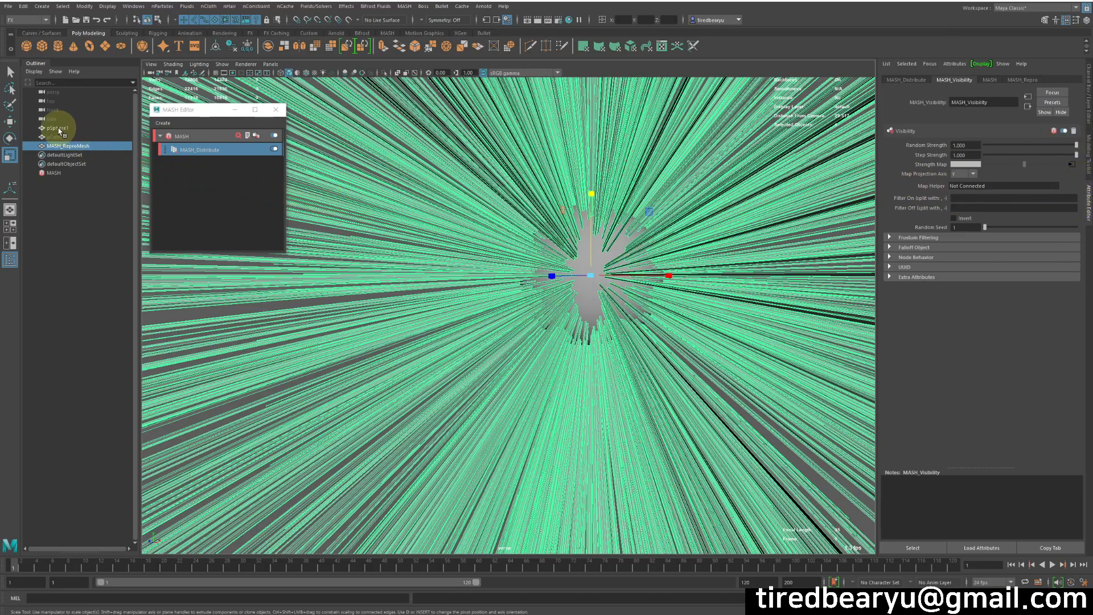
mouse_move(944, 185)
middle_mouse_down()
mouse_move(979, 187)
mouse_move(956, 185)
middle_mouse_up()
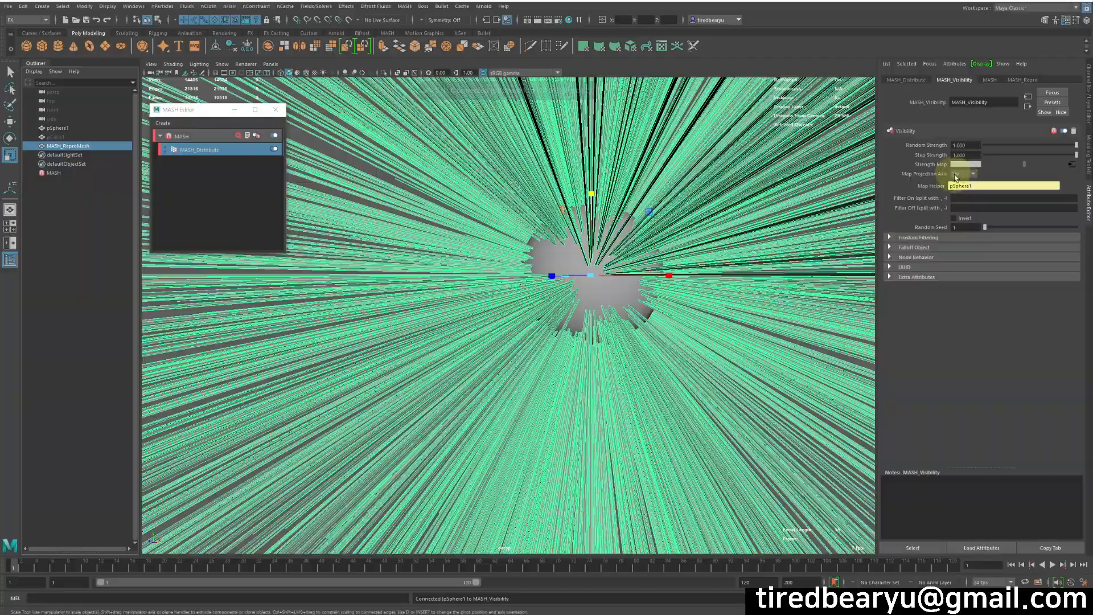
right_click_drag(659, 288, 384, 251, "alt")
left_click_drag(501, 237, 635, 157, "alt")
left_click_drag(590, 274, 489, 213, "alt")
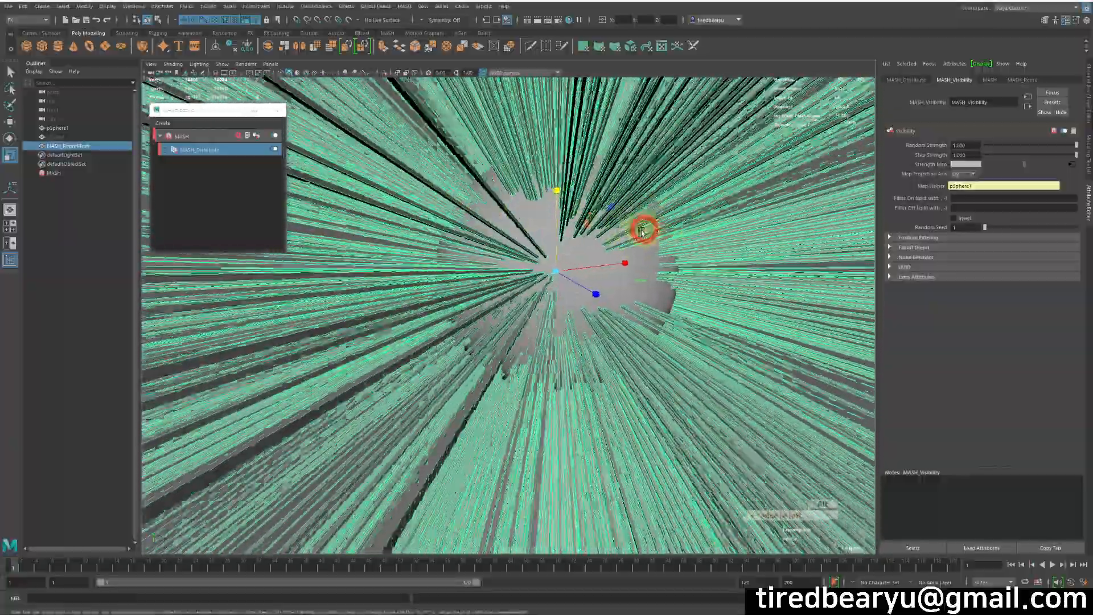
mouse_move(642, 231)
left_mouse_down("alt")
mouse_move(647, 245)
mouse_move(481, 207)
mouse_move(659, 215)
mouse_move(605, 222)
mouse_move(638, 220)
left_mouse_up("alt")
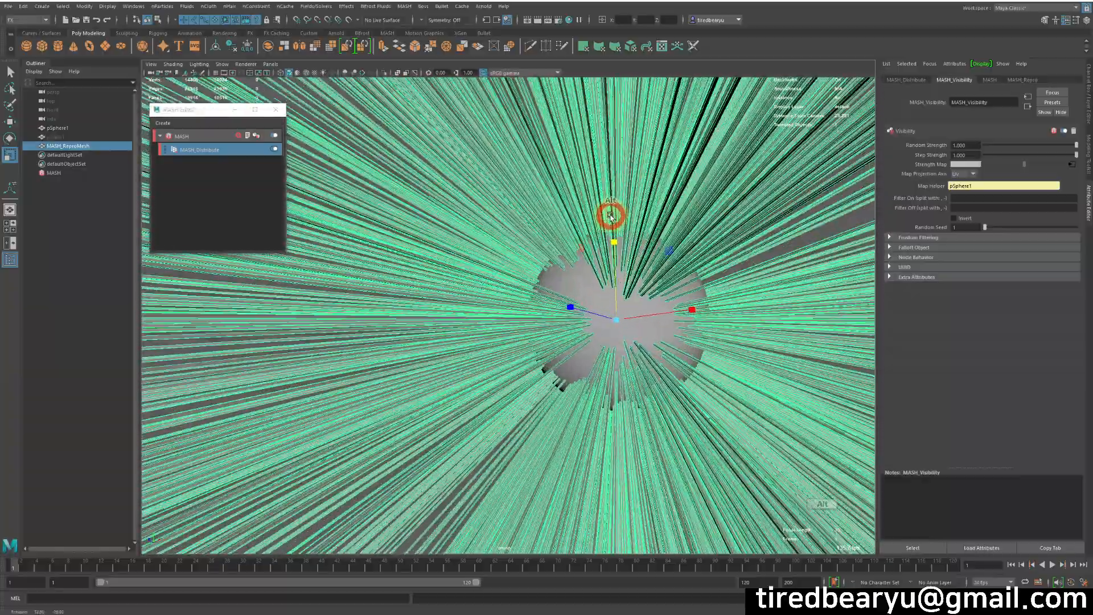
Step: Set the MASH Distribute node's number of points to 35600
left_click(206, 135)
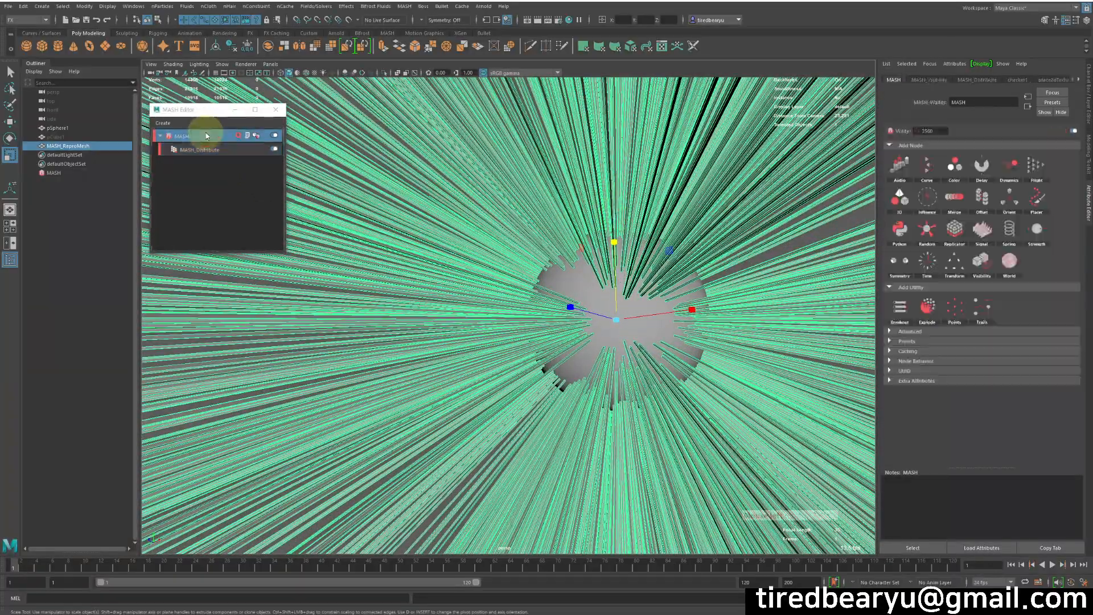
left_click(931, 80)
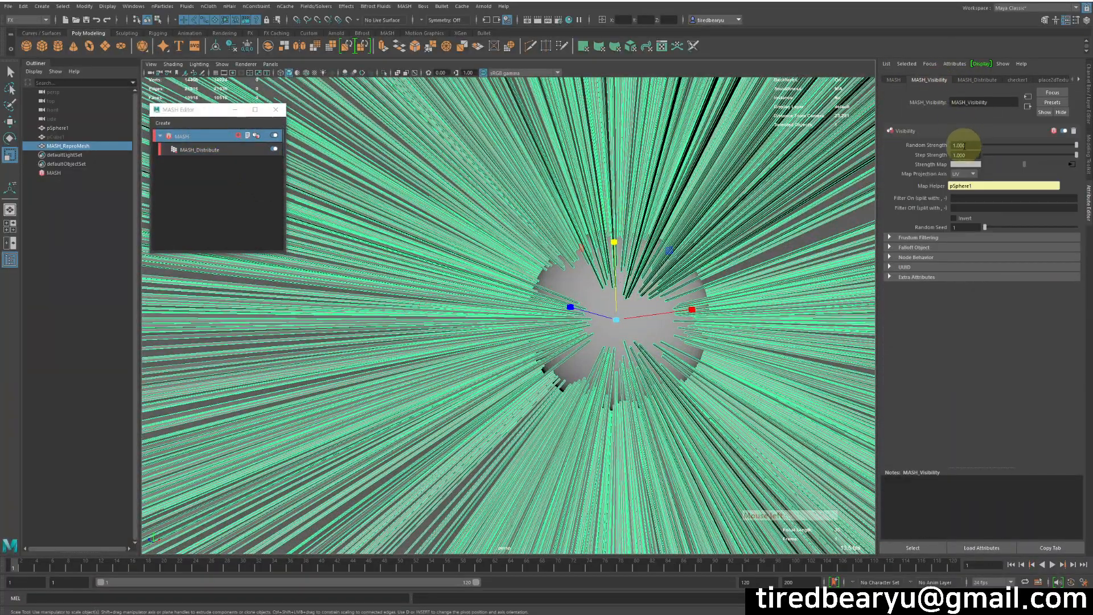
left_click(976, 79)
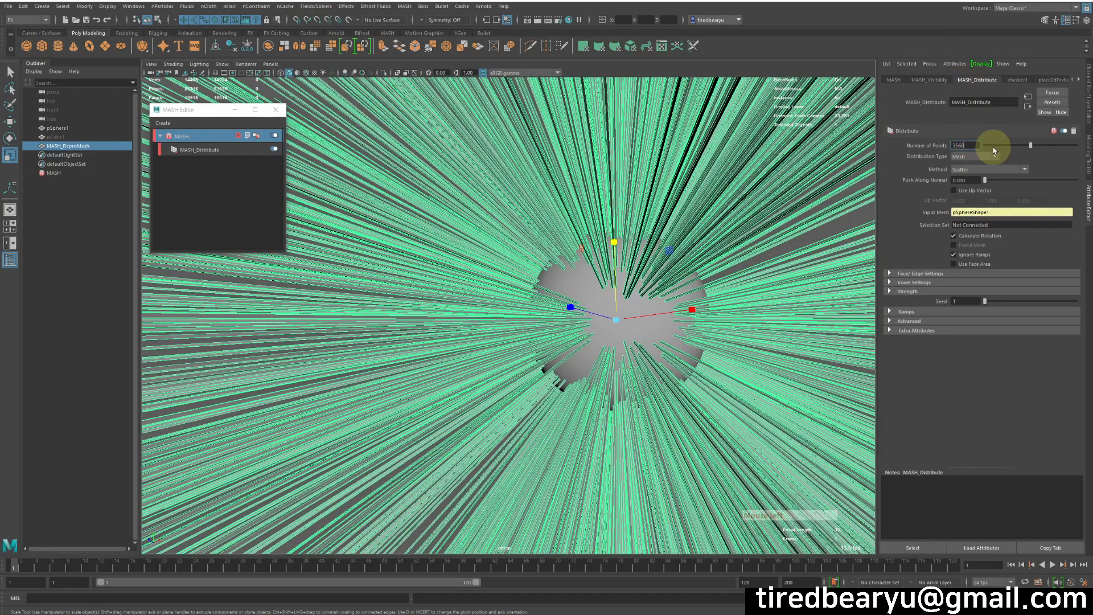
type("0")
key("Return")
left_click_drag(820, 220, 871, 177, "alt")
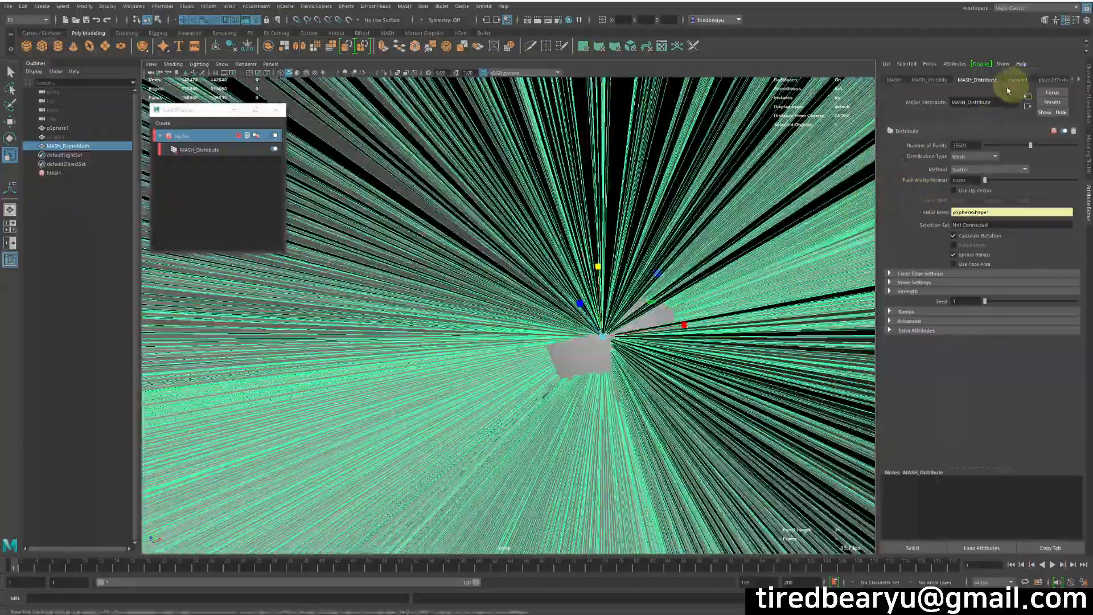
Step: Disconnect the checker texture from the Visibility node's strength map and connect a Ramp texture in its place
left_click(929, 81)
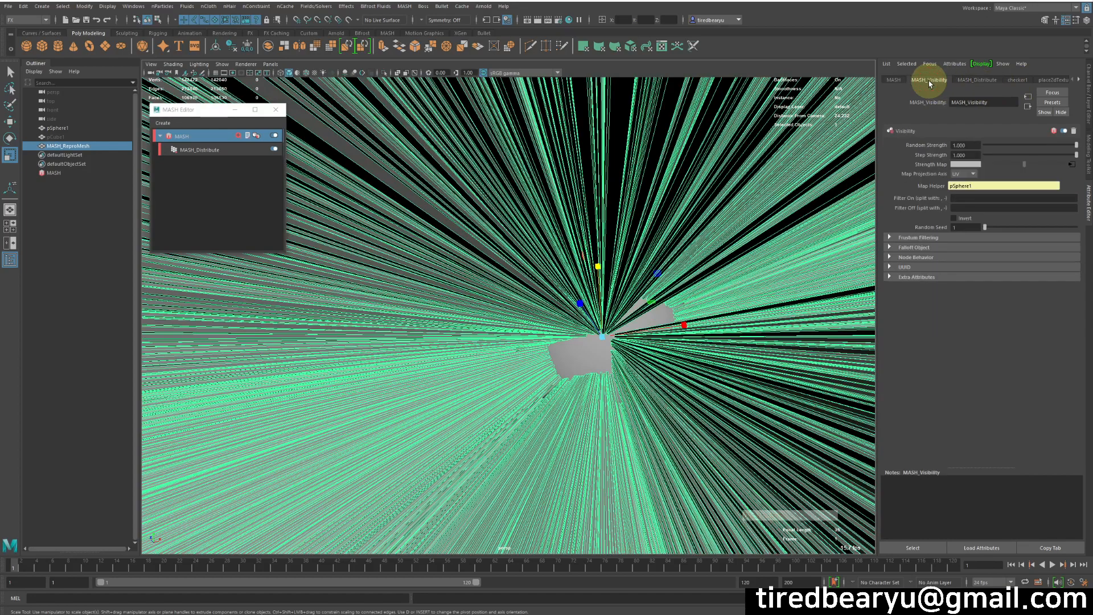
right_click(940, 166)
left_click(959, 196)
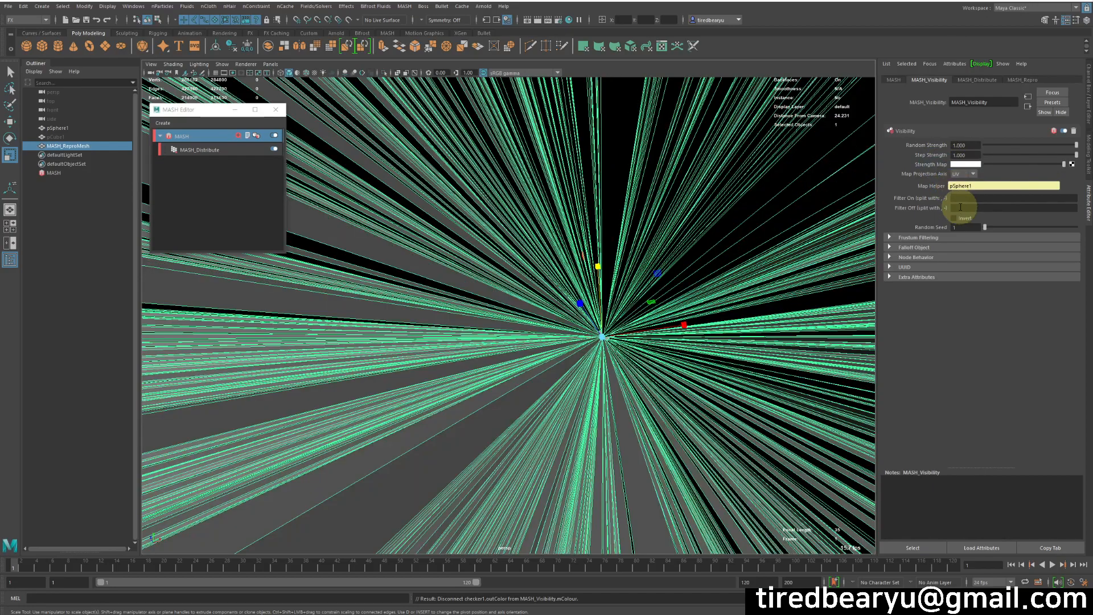
left_click(1072, 165)
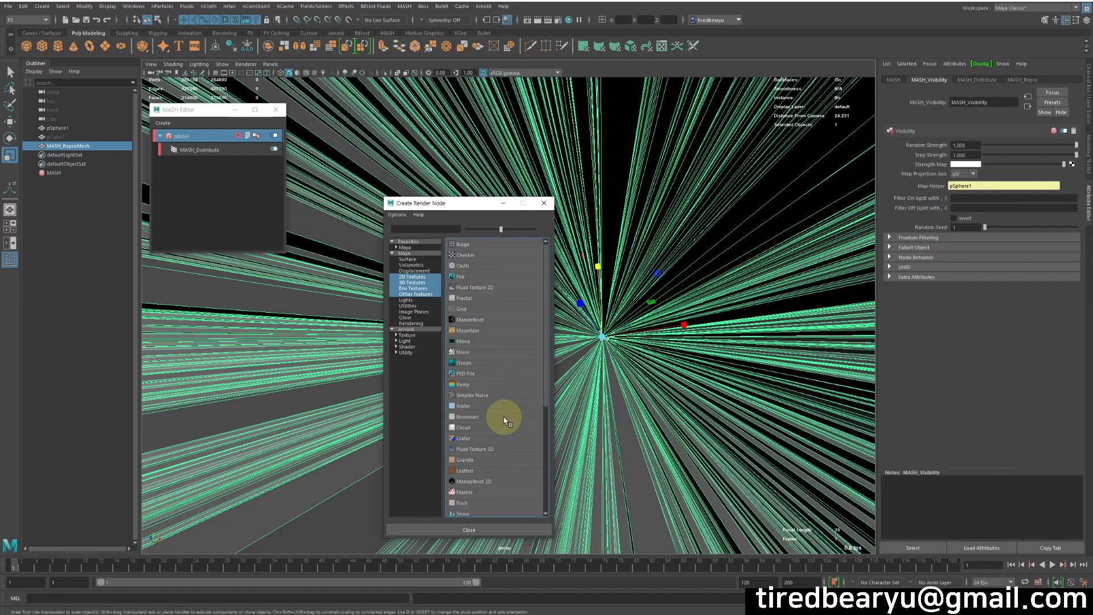
left_click(462, 384)
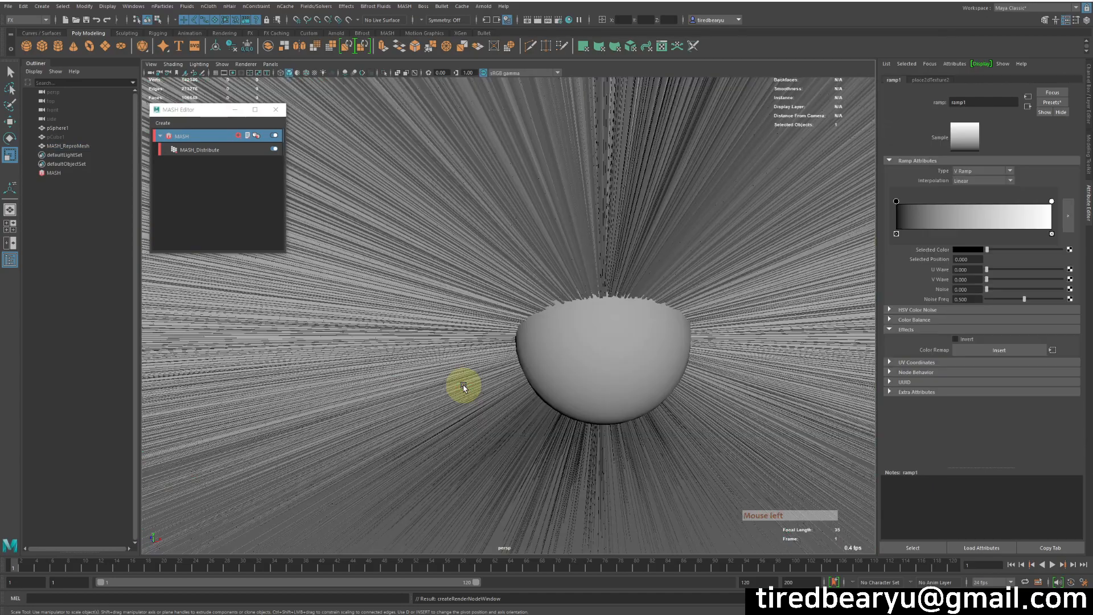
left_click_drag(761, 320, 649, 320, "alt")
right_click_drag(649, 320, 678, 314, "alt")
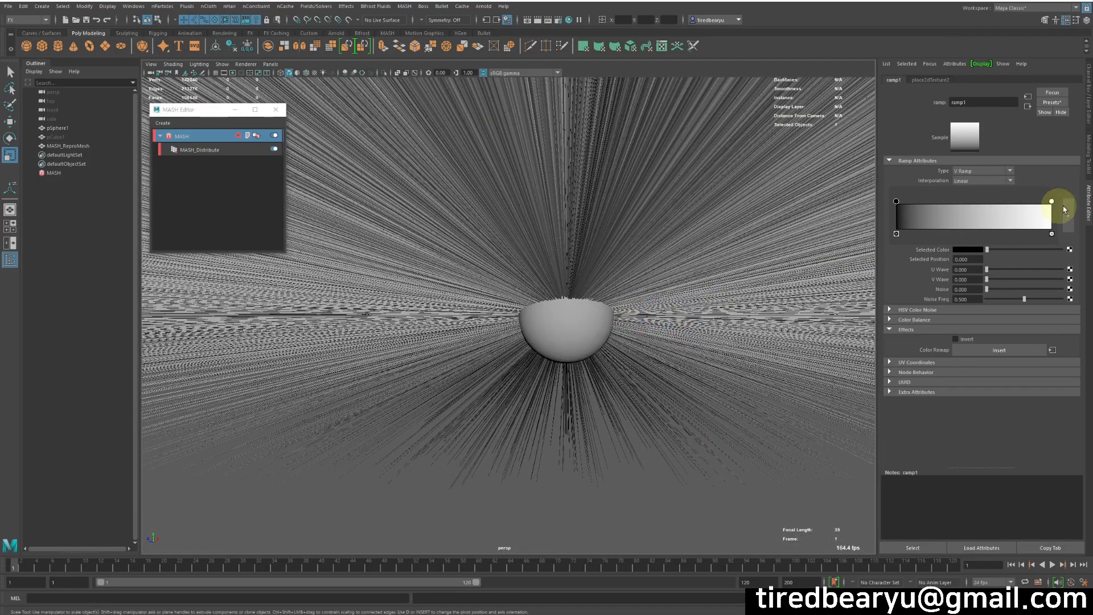
Step: Set the ramp's interpolation to None and slide its white colour stop along the gradient, ending at position 1.000
mouse_move(1052, 202)
left_mouse_down()
mouse_move(886, 204)
mouse_move(1051, 201)
left_mouse_up()
left_click_drag(897, 201, 791, 201)
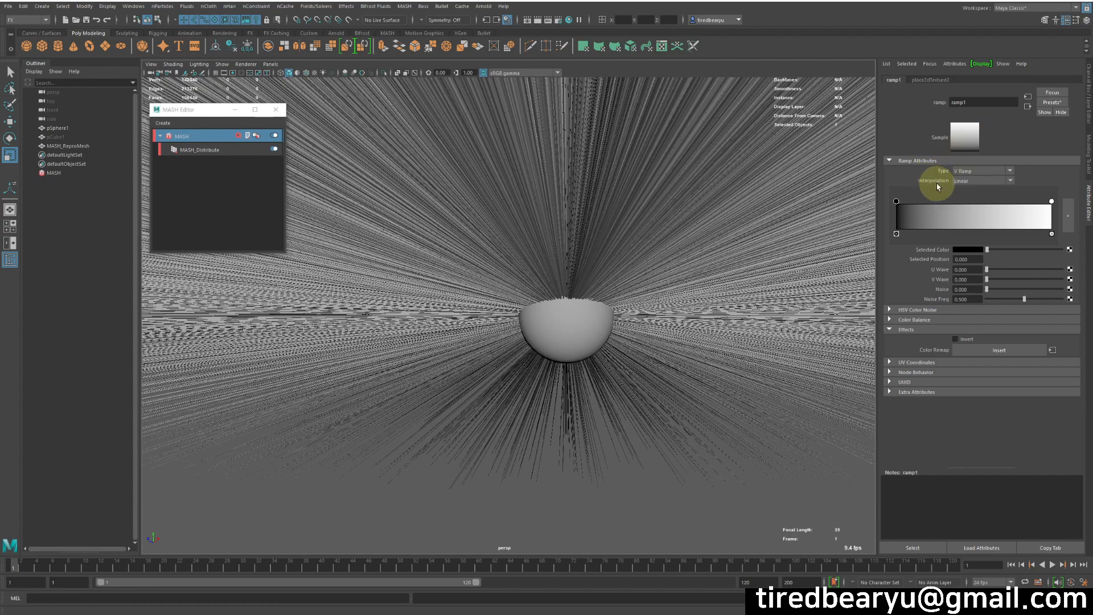
left_click(969, 182)
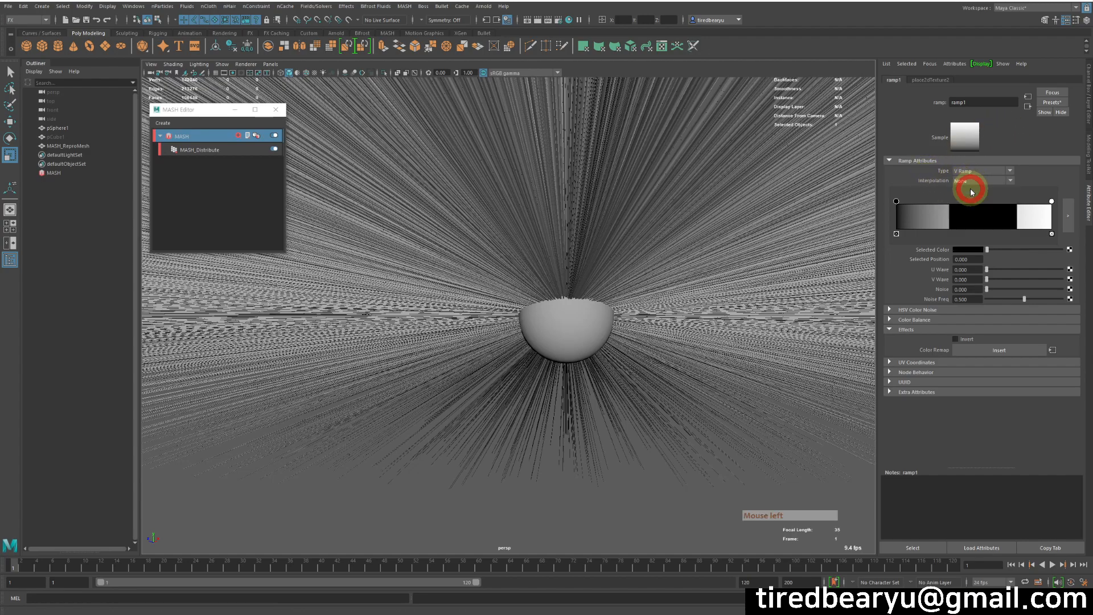
left_click(970, 192)
left_click_drag(1052, 201, 978, 202)
left_click_drag(910, 211, 1057, 207)
Step: Set the ramp type to Circular Ramp and slide its white colour stop to position 0.590
left_click(962, 172)
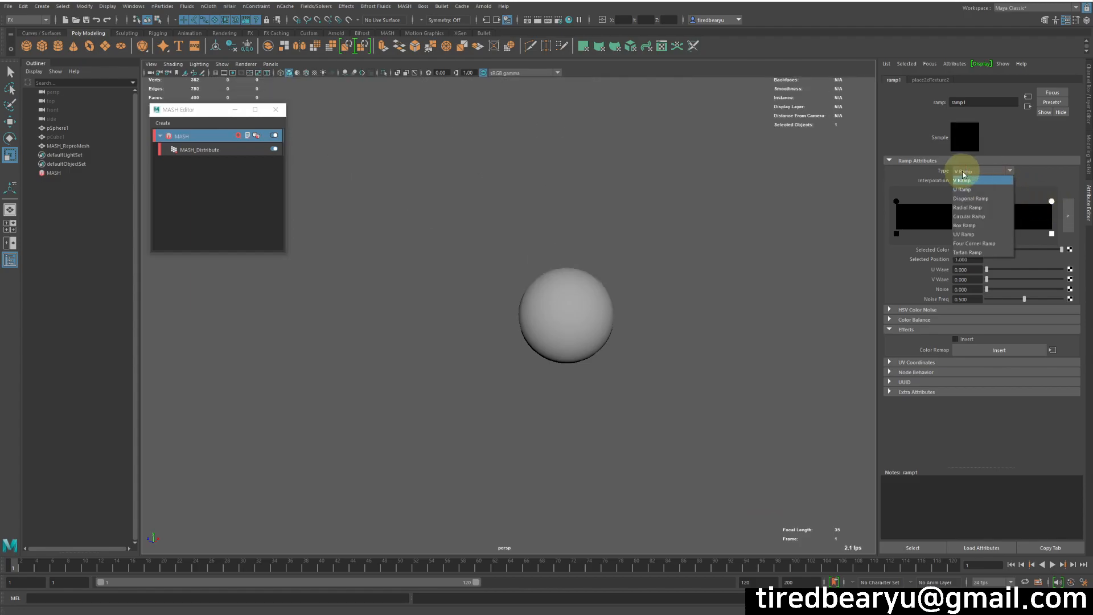
left_click(970, 207)
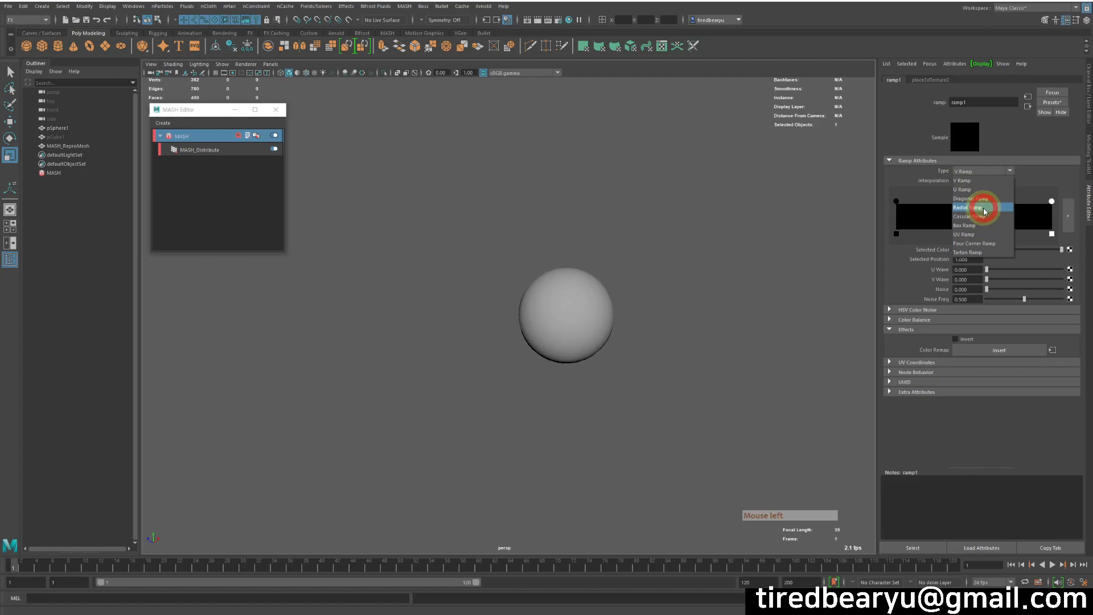
left_click(989, 171)
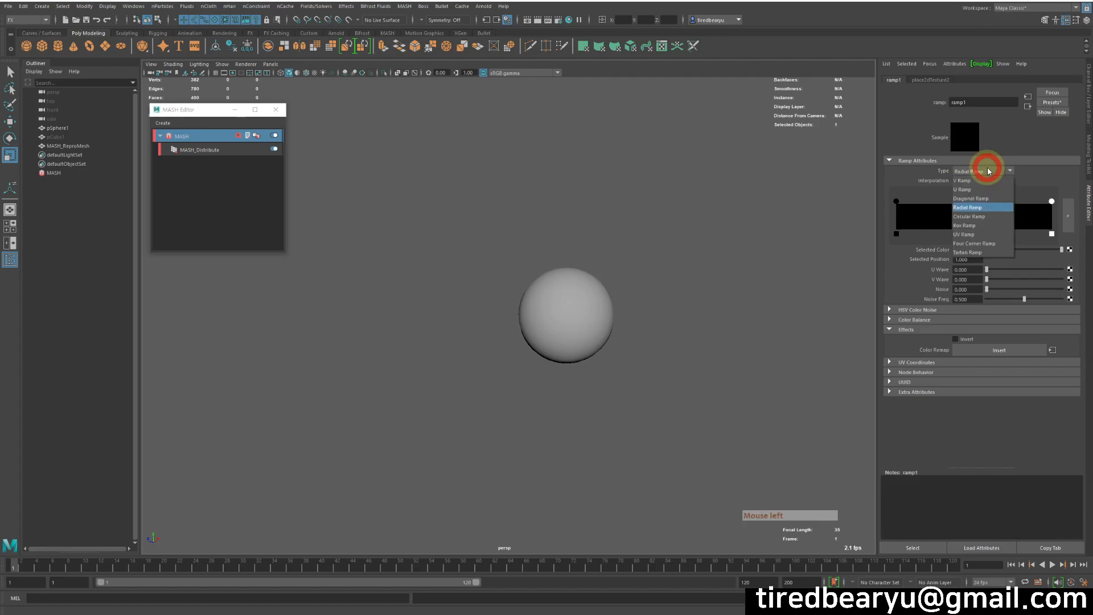
left_click(986, 217)
left_click_drag(1051, 202, 989, 203)
left_click_drag(825, 237, 700, 234, "alt")
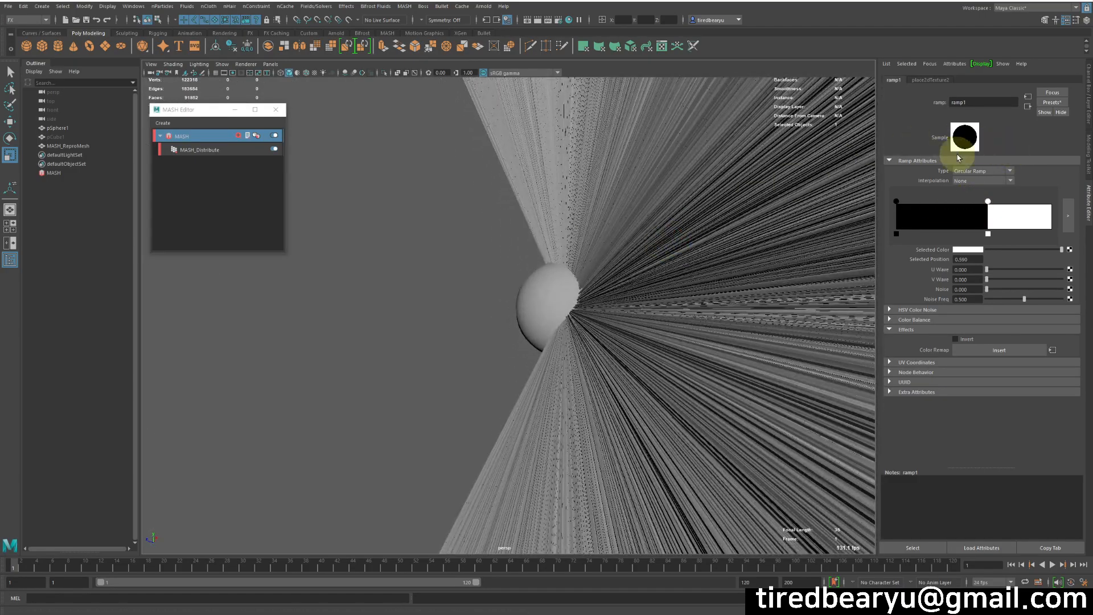
Step: Add noise to the circular ramp, trying 0.404 and settling on a Noise value of 0.127
left_click(1018, 291)
left_click_drag(691, 288, 747, 275, "alt")
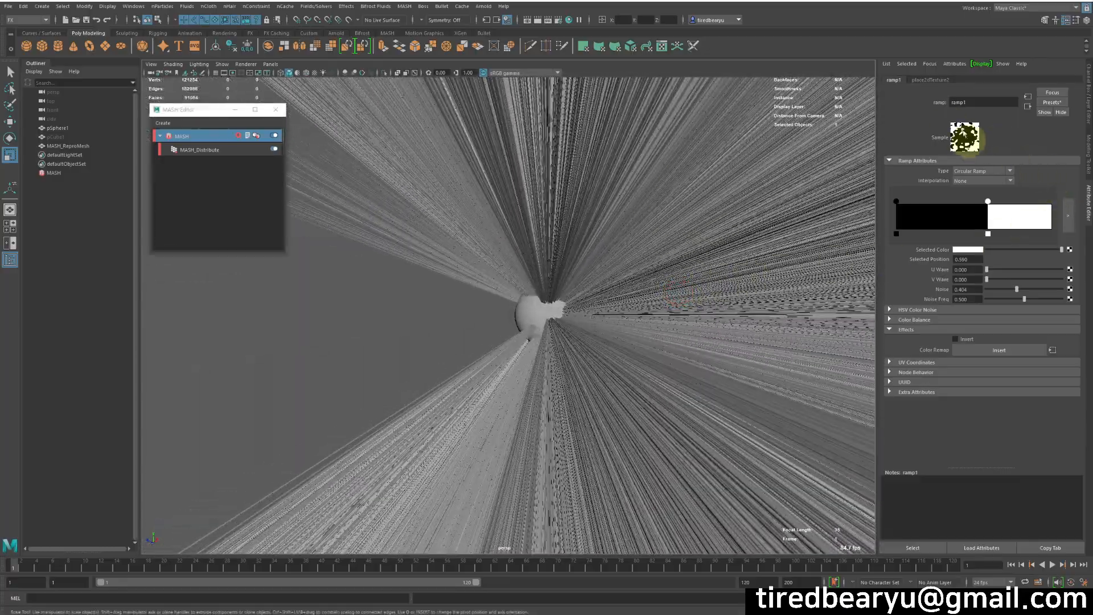
mouse_move(989, 204)
left_mouse_down()
mouse_move(1053, 214)
mouse_move(989, 209)
left_mouse_up()
left_click(998, 284)
left_click_drag(677, 269, 854, 244, "alt")
Step: Slide the white stop to the start of the ramp, add a black colour stop beside it and bring that one to position 0.000
left_click(990, 202)
left_click_drag(990, 204, 898, 205)
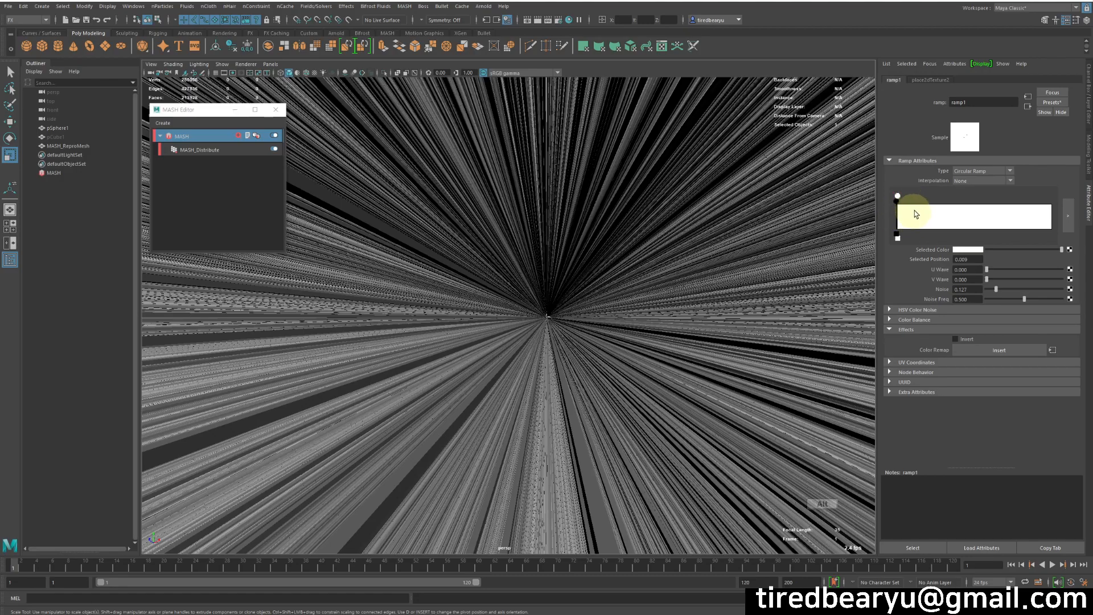
left_click(916, 215)
left_click(914, 233)
left_click_drag(897, 200, 887, 201)
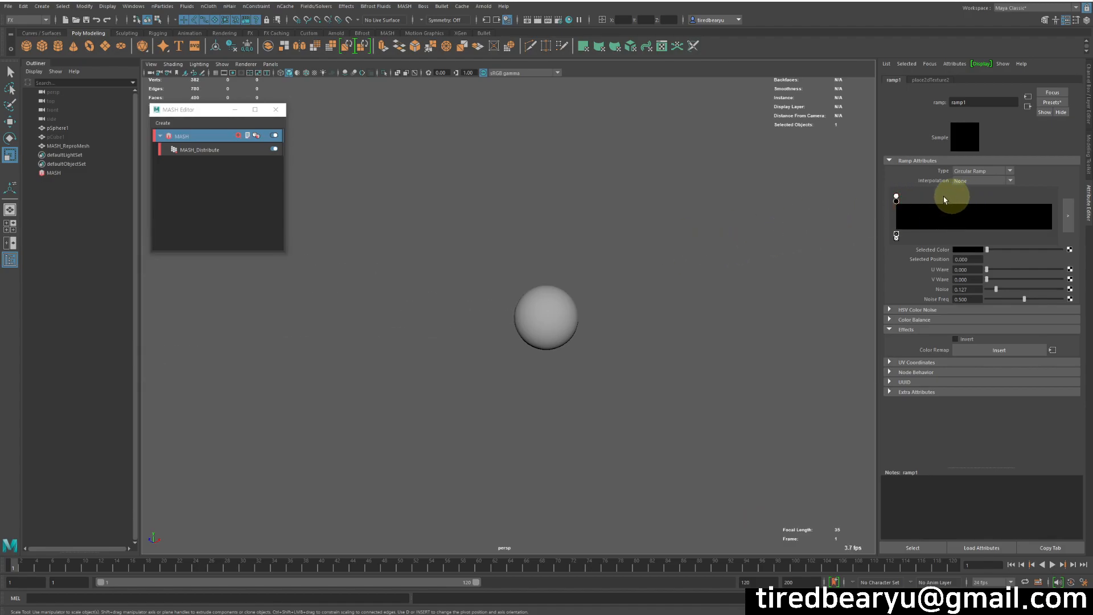
Step: Adjust the white and black stops into a thin white band at the ramp's start, with the outer black stop at position 0.023
left_click_drag(897, 201, 899, 202)
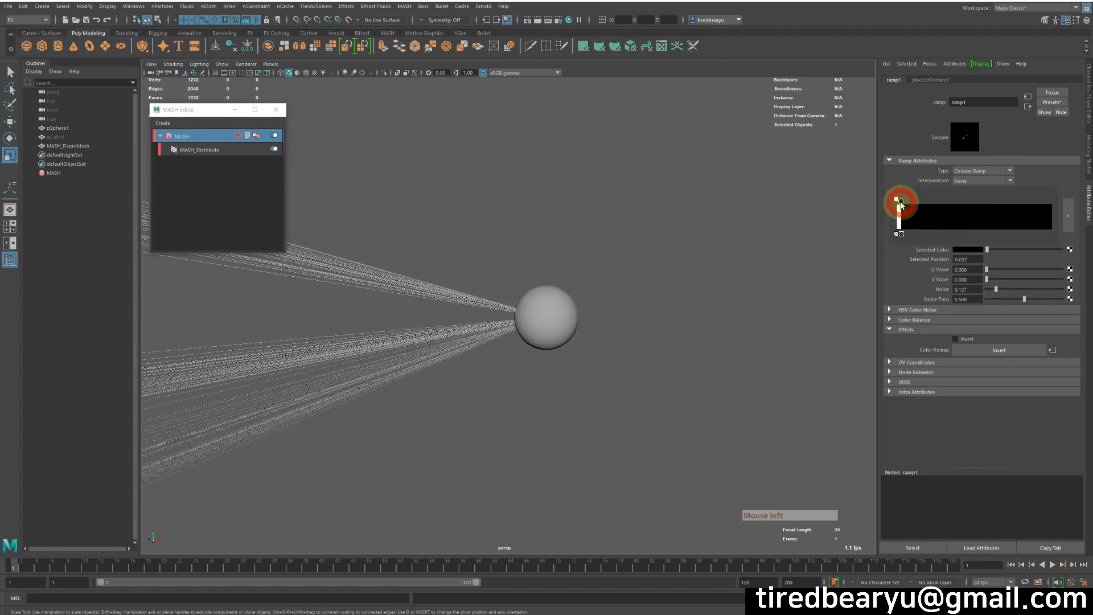
left_click(898, 203)
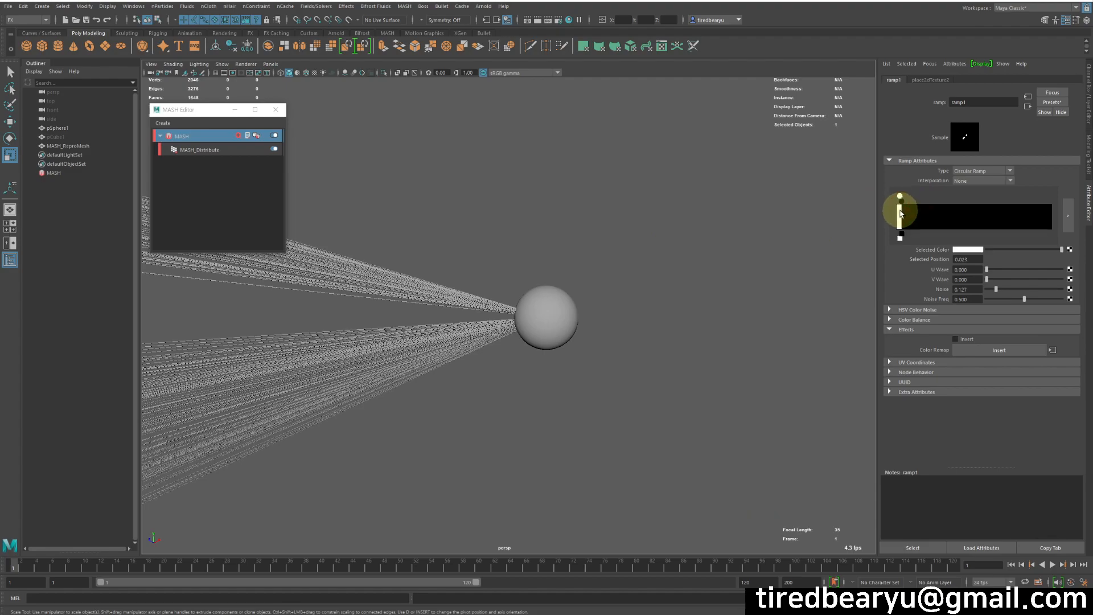
left_click(899, 212)
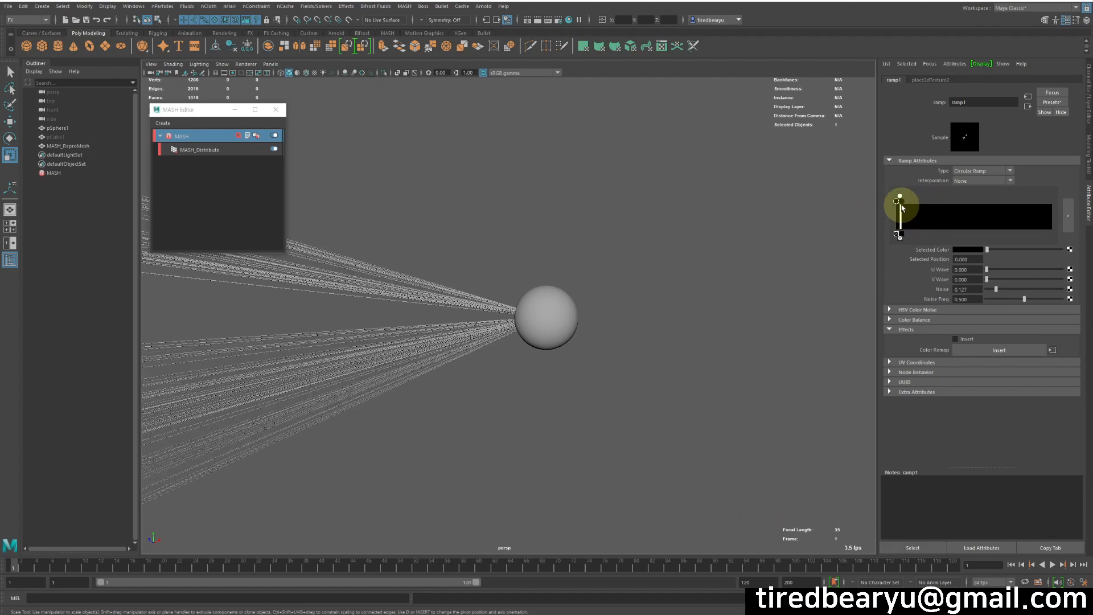
left_click_drag(900, 198, 896, 200)
left_click(896, 199)
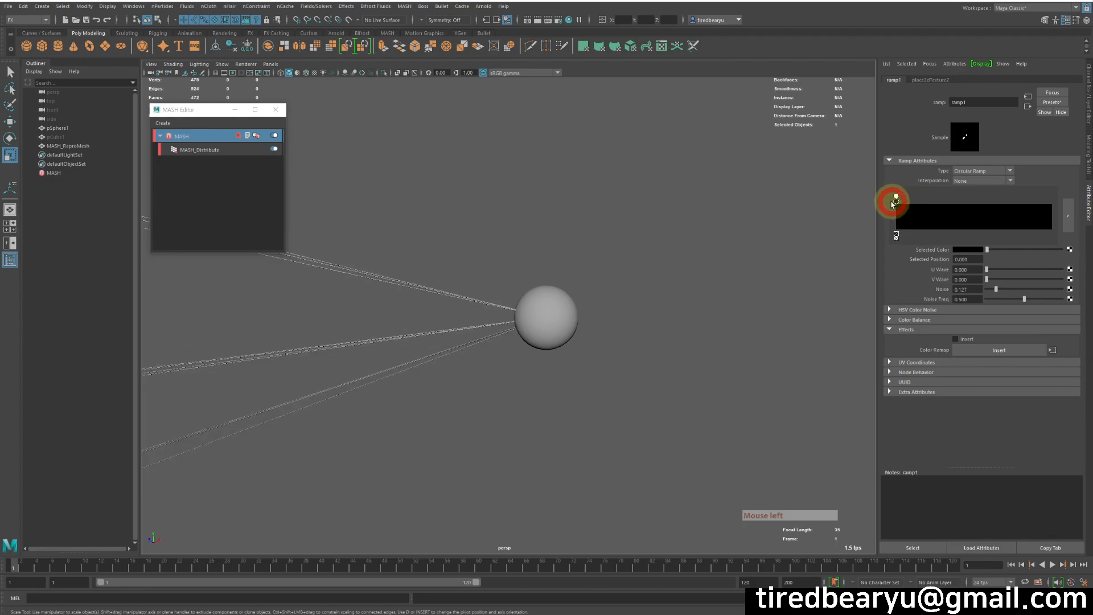
right_click_drag(761, 222, 859, 218, "alt")
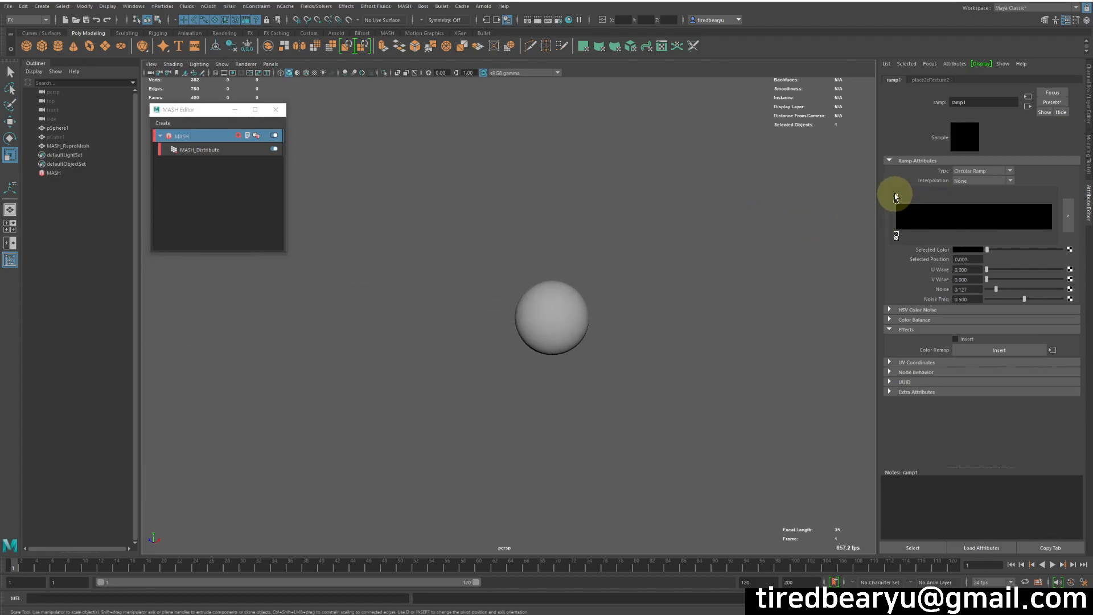
left_click_drag(898, 201, 899, 205)
left_click_drag(898, 206, 899, 208)
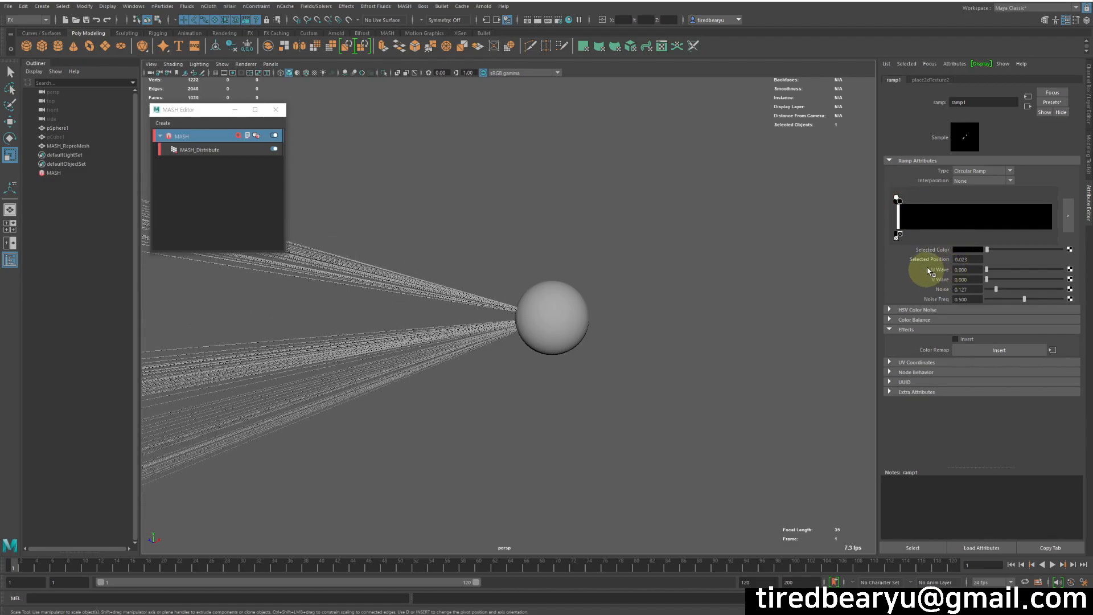
Step: Key the outer black stop's Selected Position at frame 1, and key it again at frame 120 with position 1.000
right_click(942, 261)
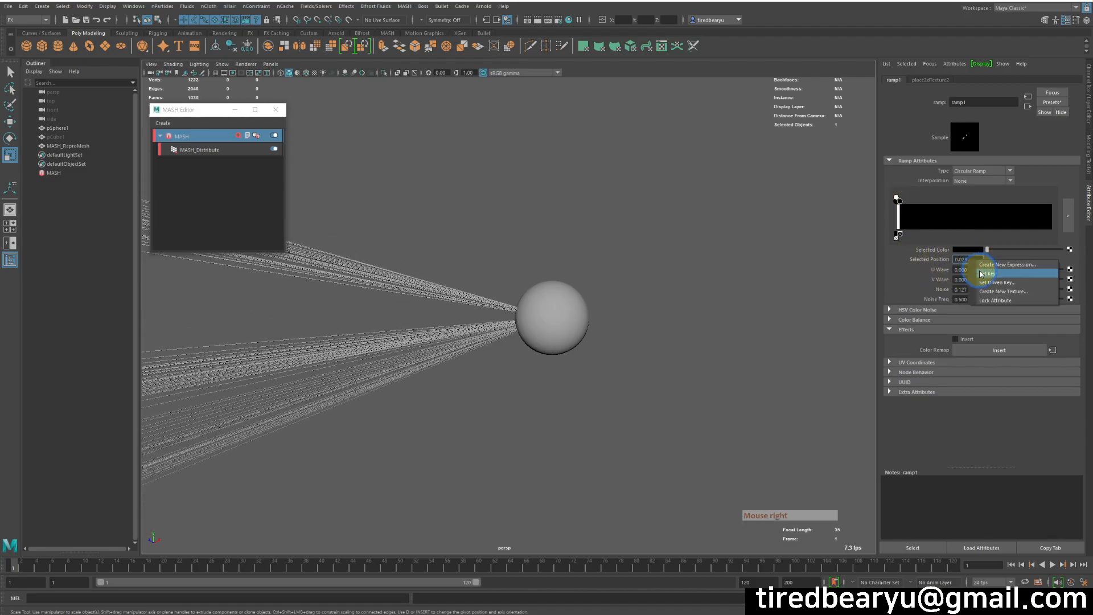
left_click(979, 270)
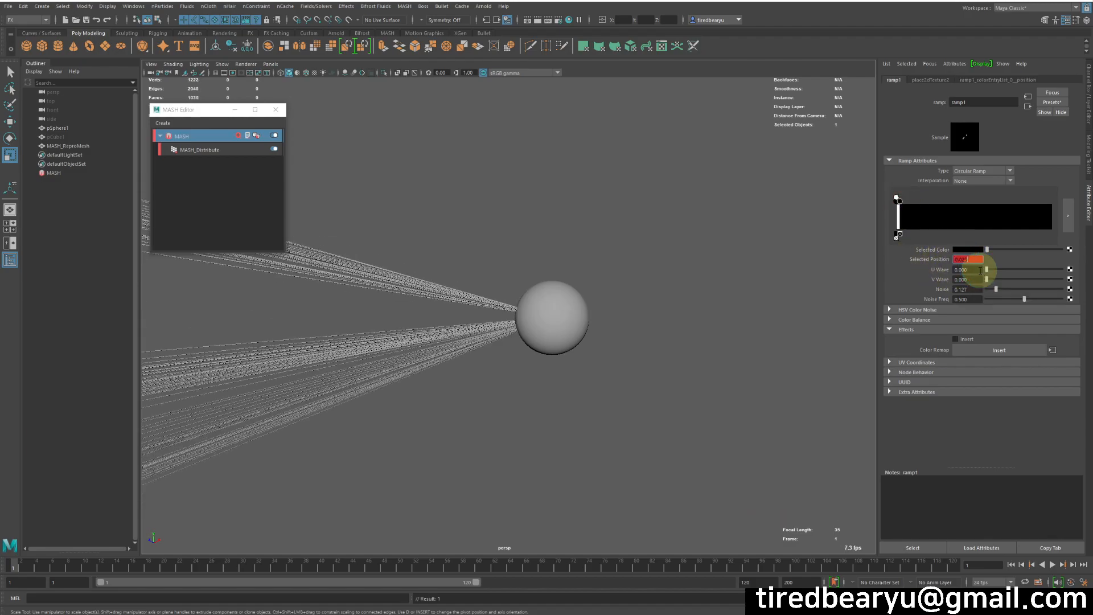
left_click(951, 564)
left_click_drag(900, 206, 1066, 210)
right_click(976, 260)
left_click(984, 273)
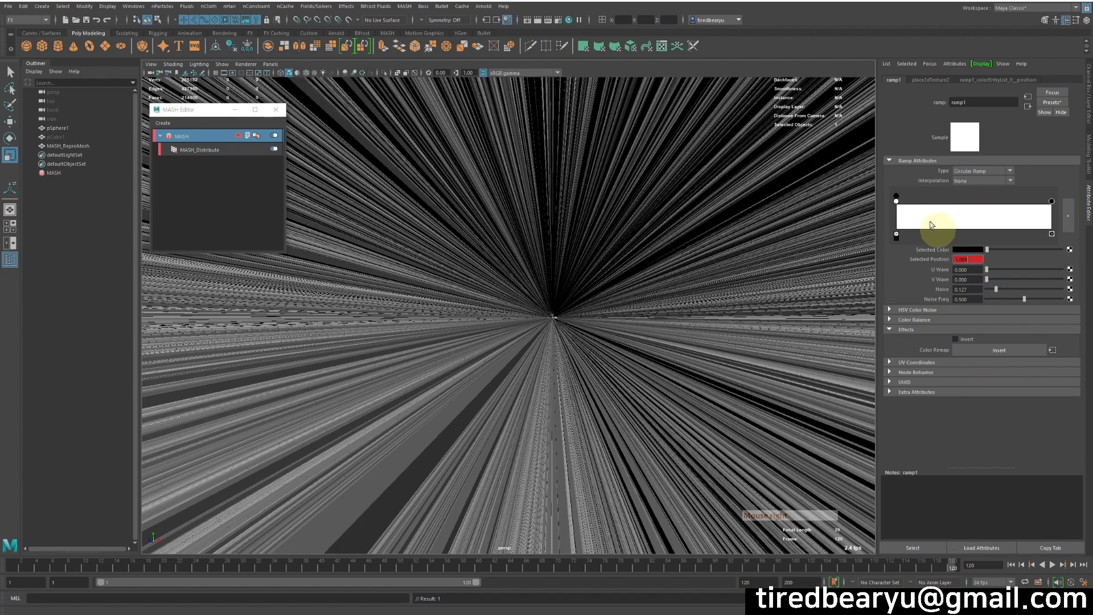
Step: Move the white colour stop to position 0.988 at frame 120 and set a key on its Selected Position
left_click(897, 202)
left_click_drag(1009, 214, 1048, 216)
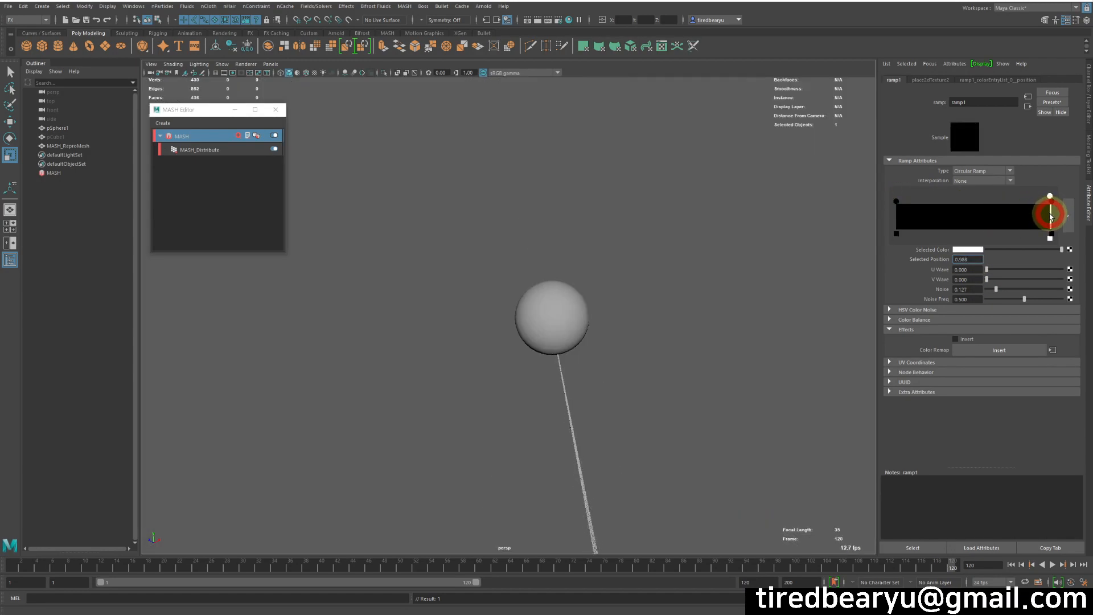
right_click(969, 261)
left_click(984, 273)
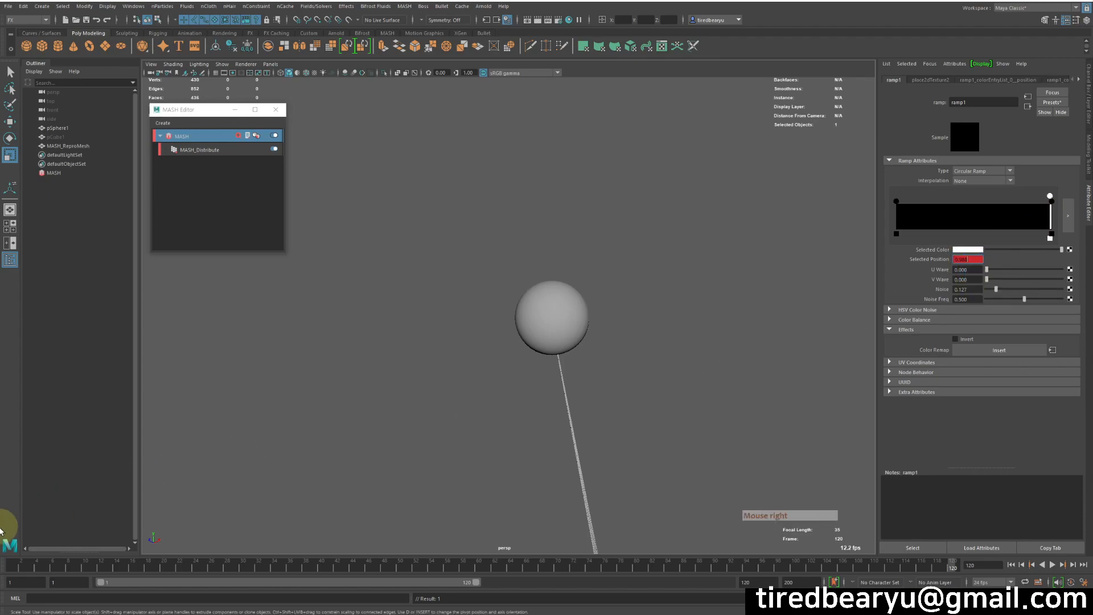
Step: At frame 1, key the white stop's position at the start of the ramp, and scrub the ray animation to frame 75
left_click(11, 566)
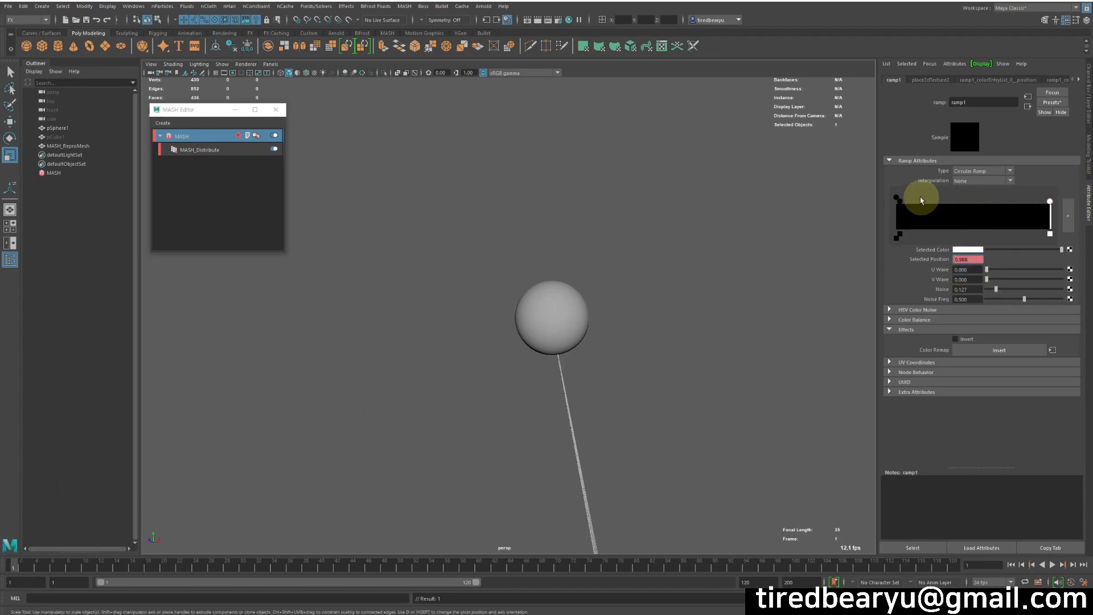
left_click_drag(1051, 204, 893, 194)
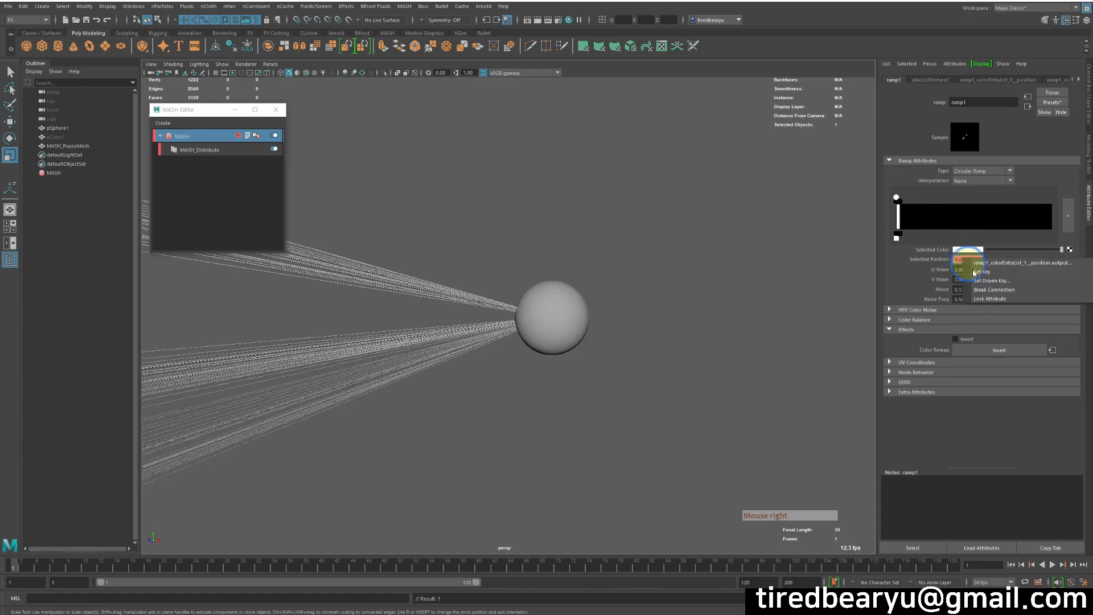
right_click(20, 568)
left_click(196, 556)
left_click_drag(20, 565, 577, 599)
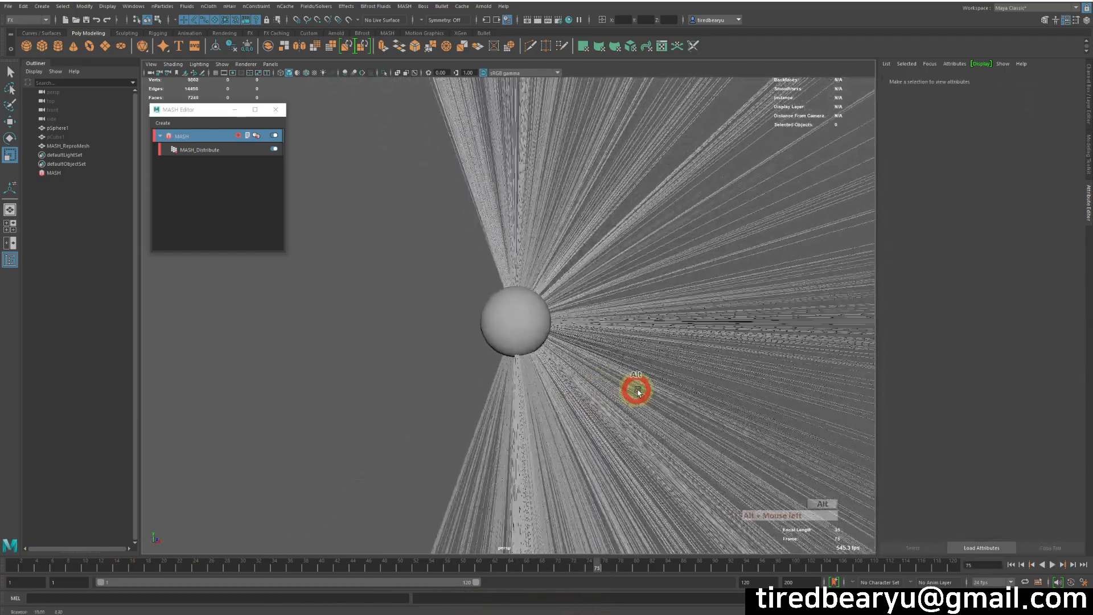
Step: Assign a new Blinn material to pSphere1
left_click(527, 317)
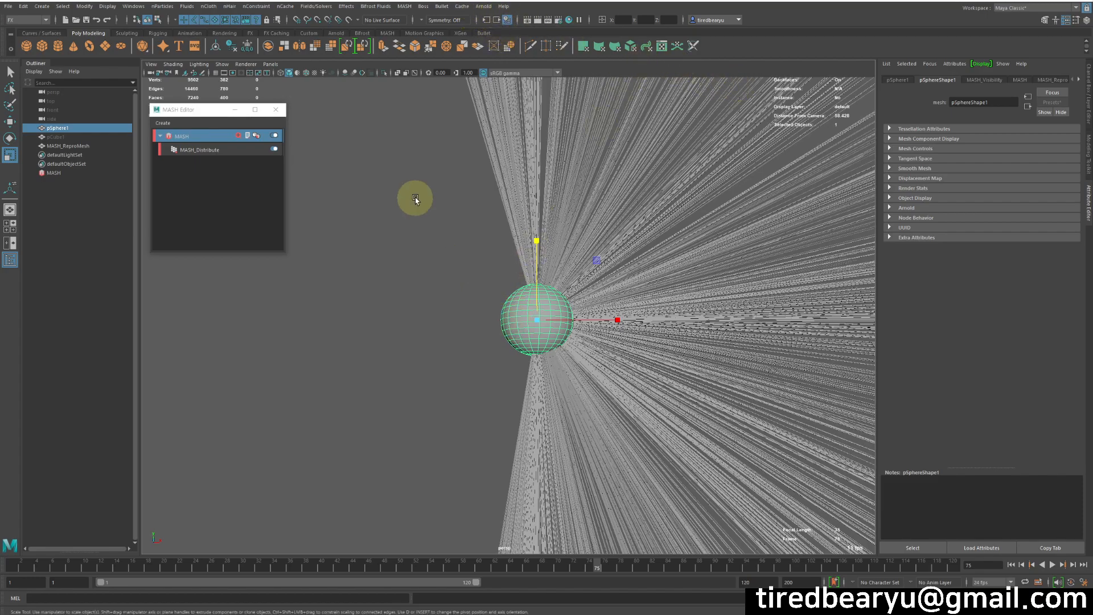
right_click_drag(415, 199, 417, 281)
mouse_move(419, 444)
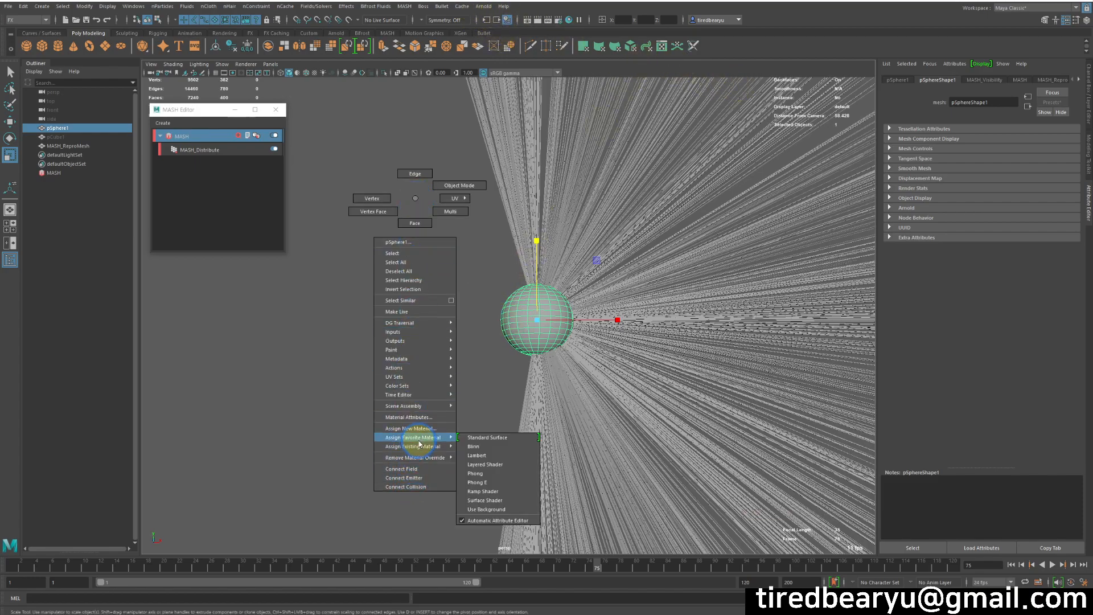
left_click(503, 446)
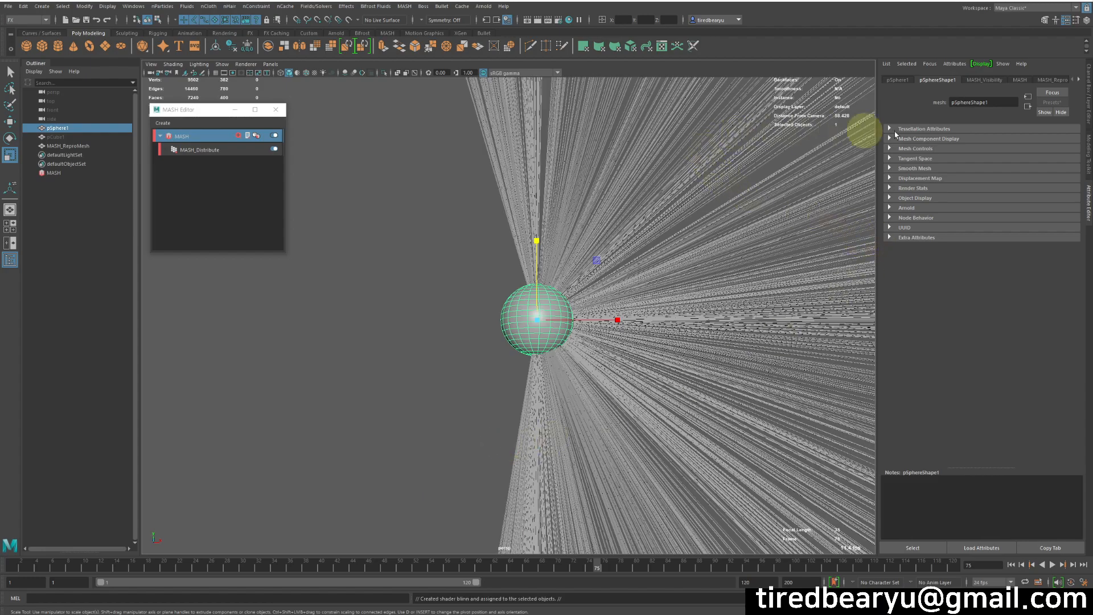
Step: Open the Hypershade on its textures and move its window clear of the Attribute Editor
left_click(568, 21)
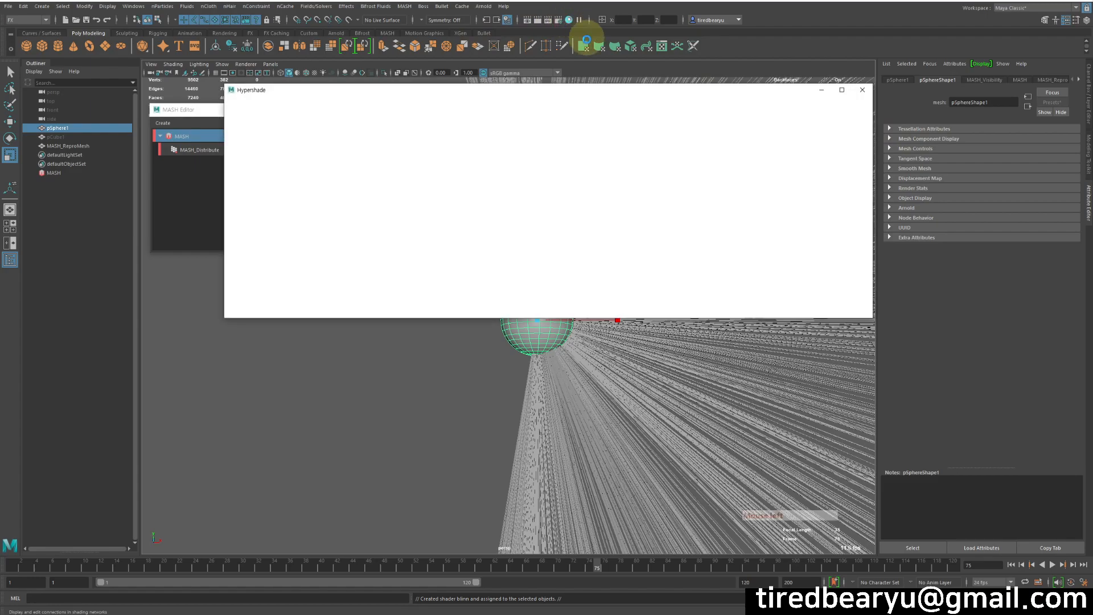
left_click(279, 138)
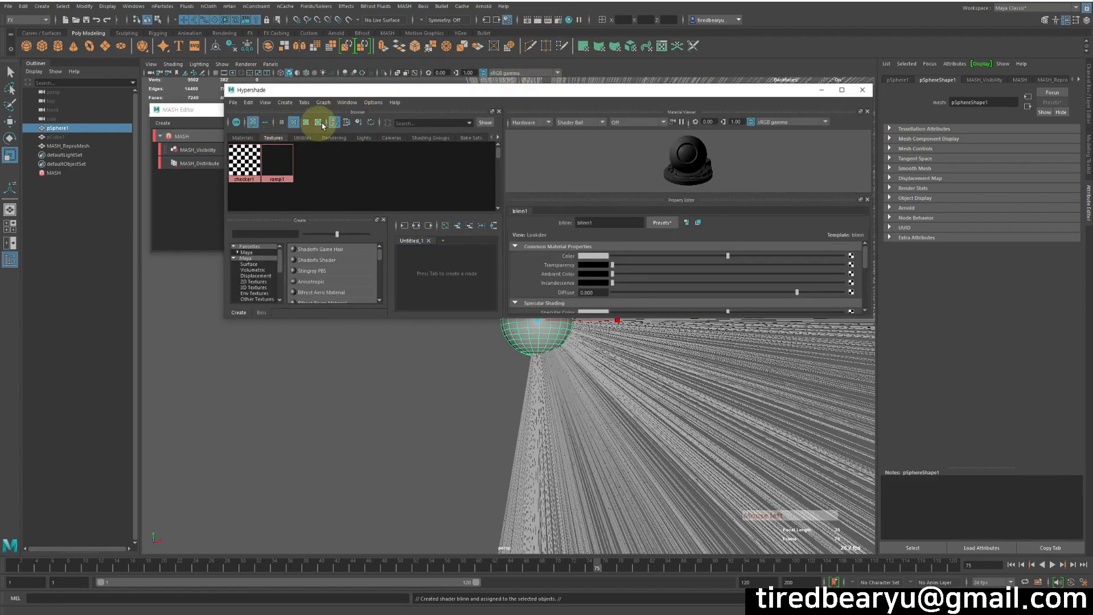
left_click_drag(415, 90, 256, 55)
Step: Connect the ramp1 texture to the Transparency of the sphere's blinn1 material and minimize the Hypershade
middle_click_drag(118, 128, 870, 164)
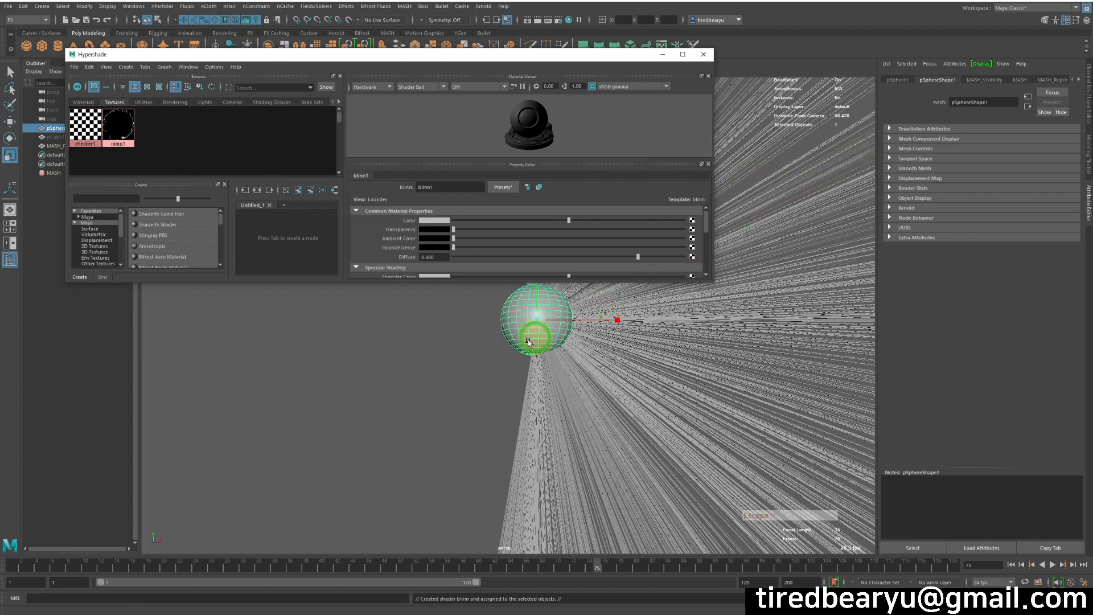
left_click(510, 312)
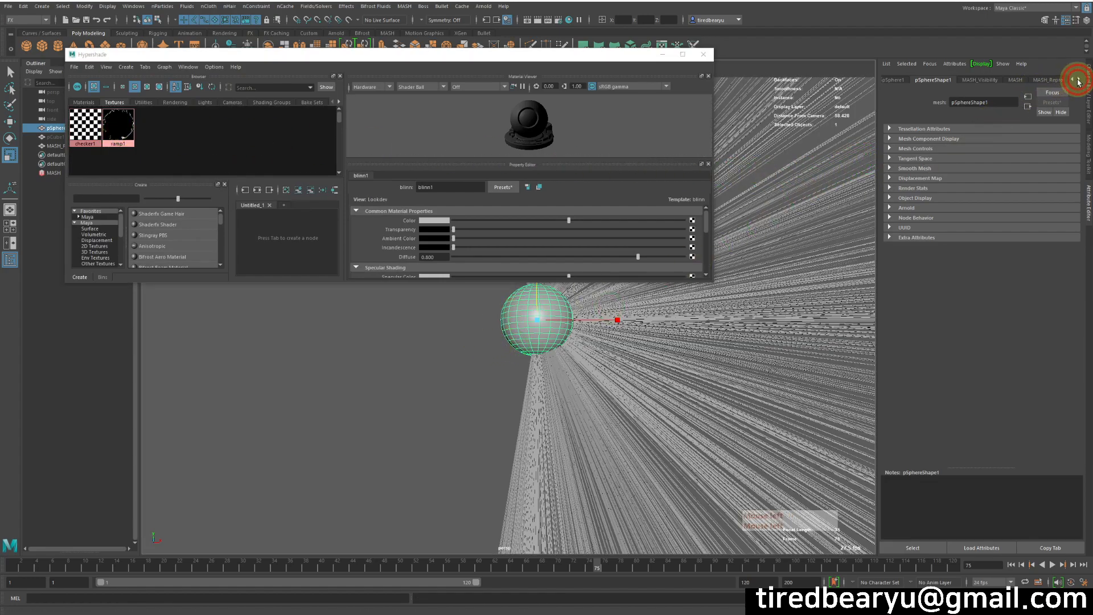
left_click(1087, 81)
key("ctrl+a")
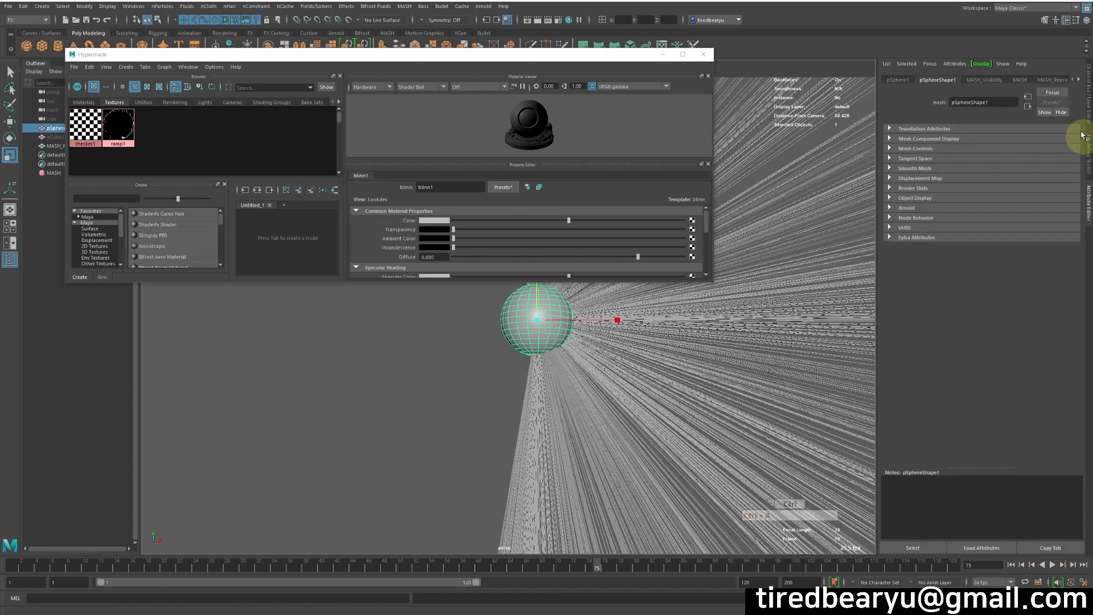
left_click(1062, 80)
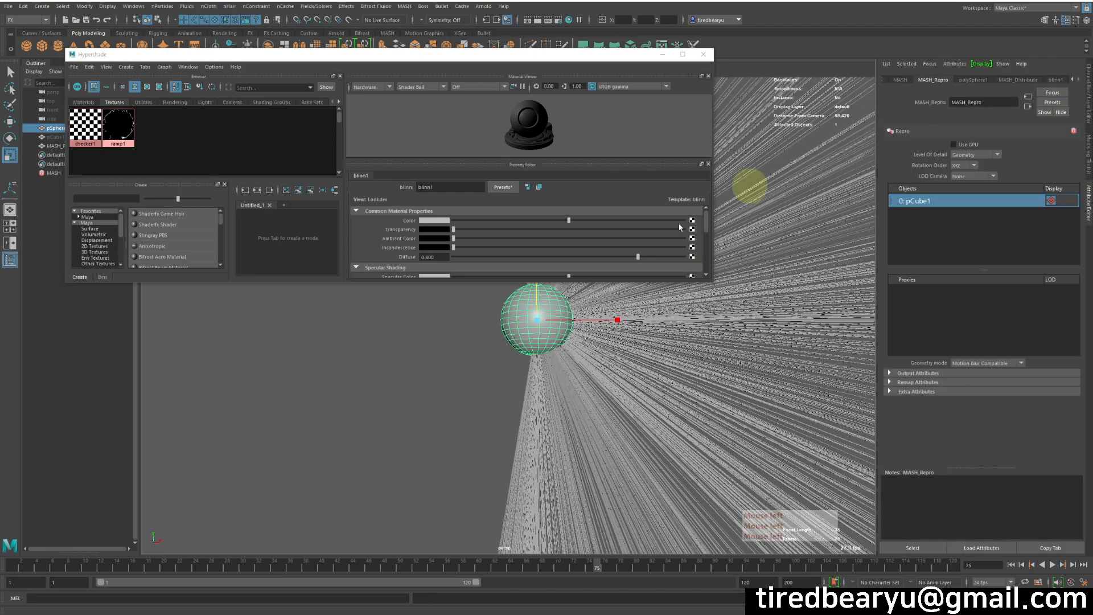
left_click(1056, 80)
middle_click_drag(122, 120, 939, 197)
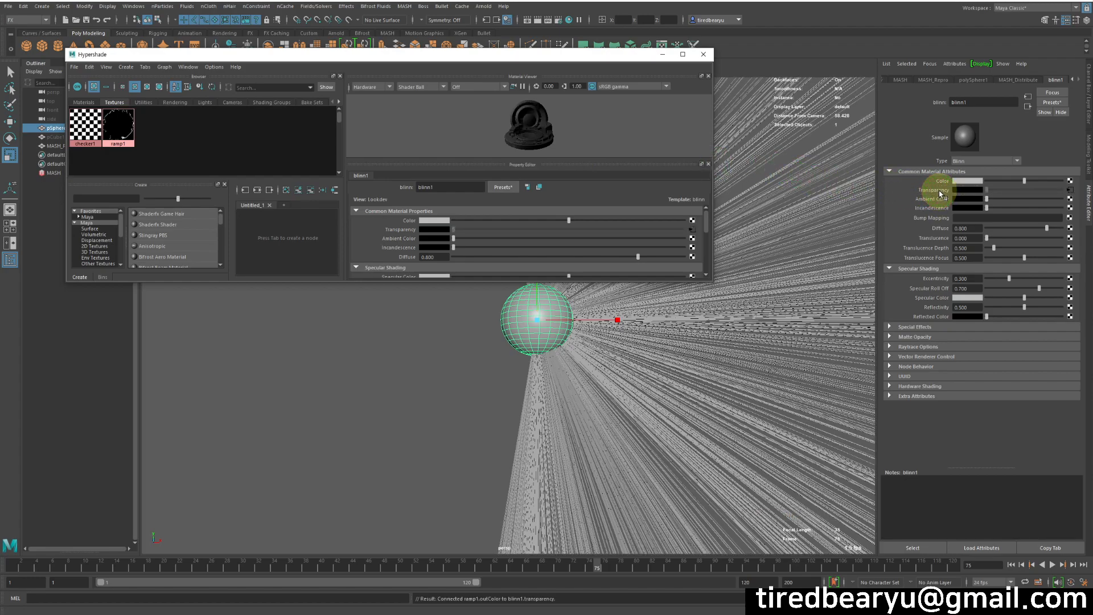
left_click(664, 56)
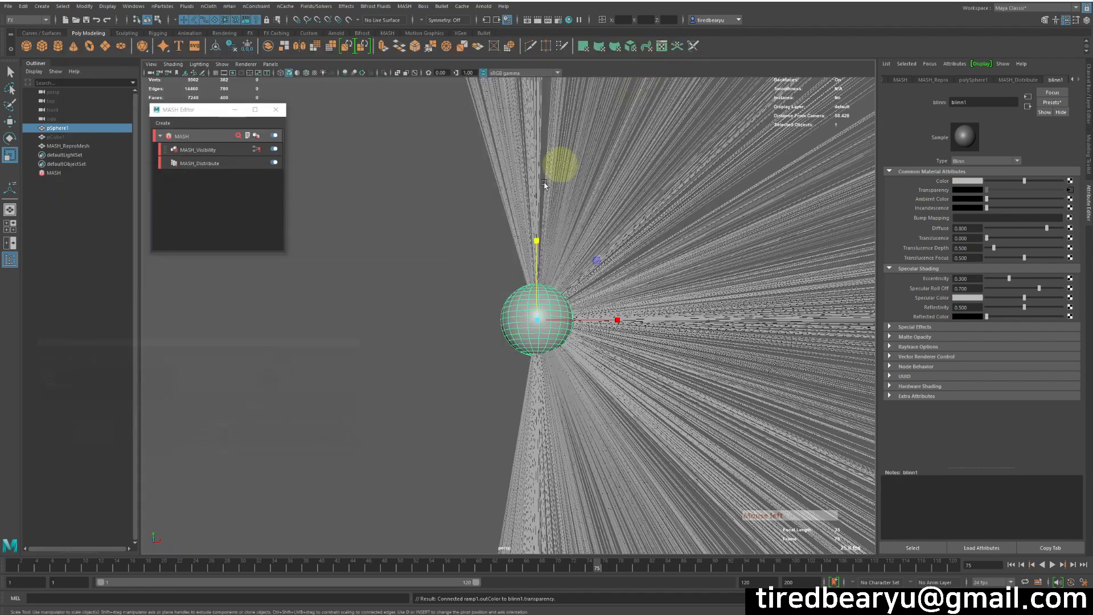
Step: Deselect the sphere, preview the rays and sphere in textured display, and scrub the animation back to frame 1
left_click(386, 363)
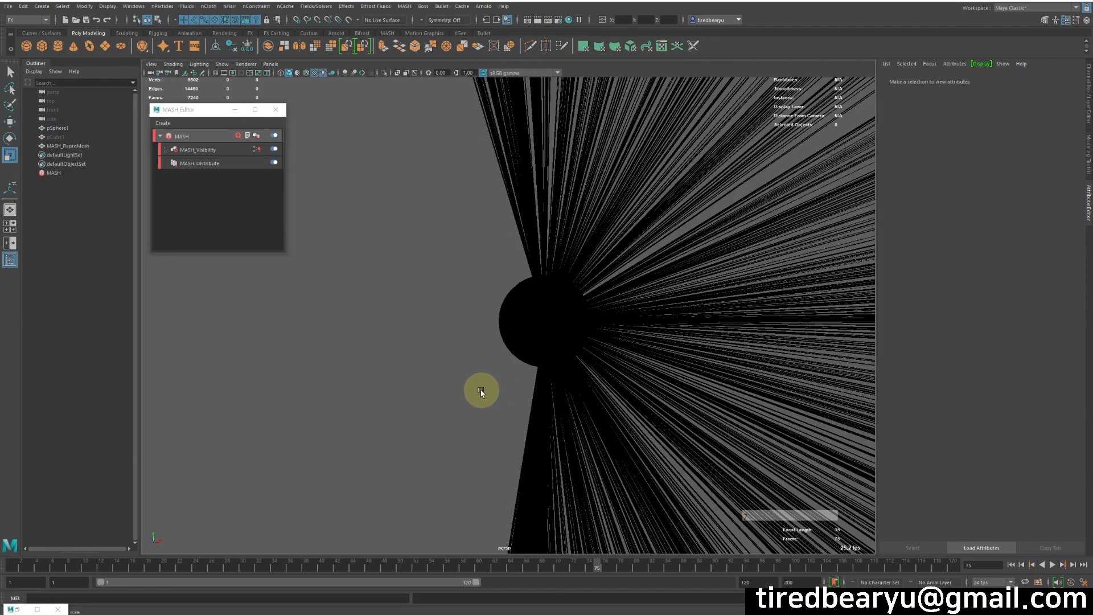
left_click_drag(481, 388, 486, 395, "alt")
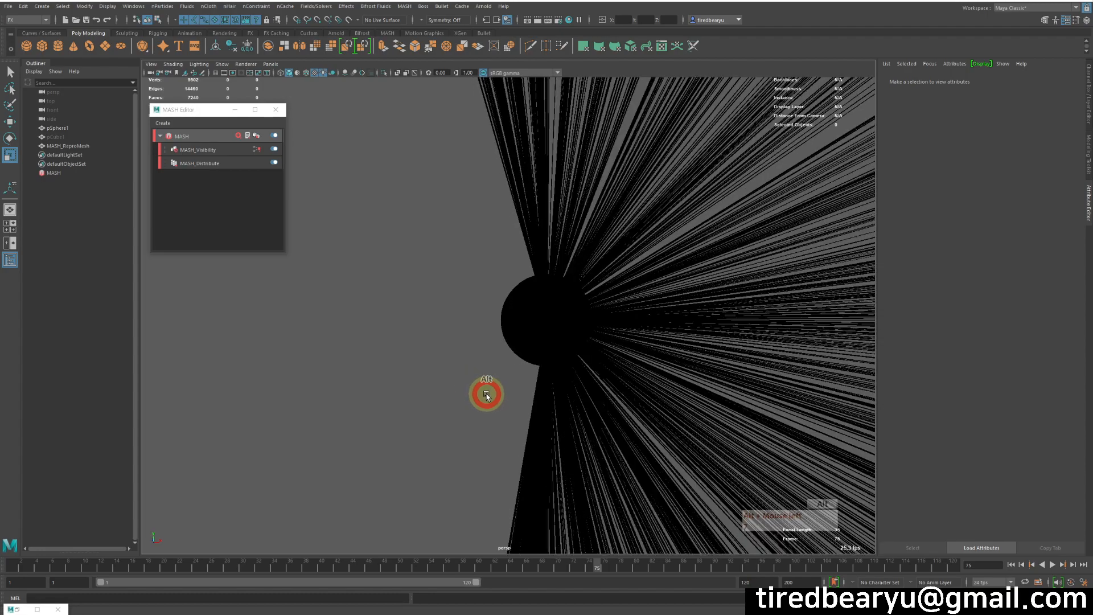
left_click_drag(303, 567, 11, 567)
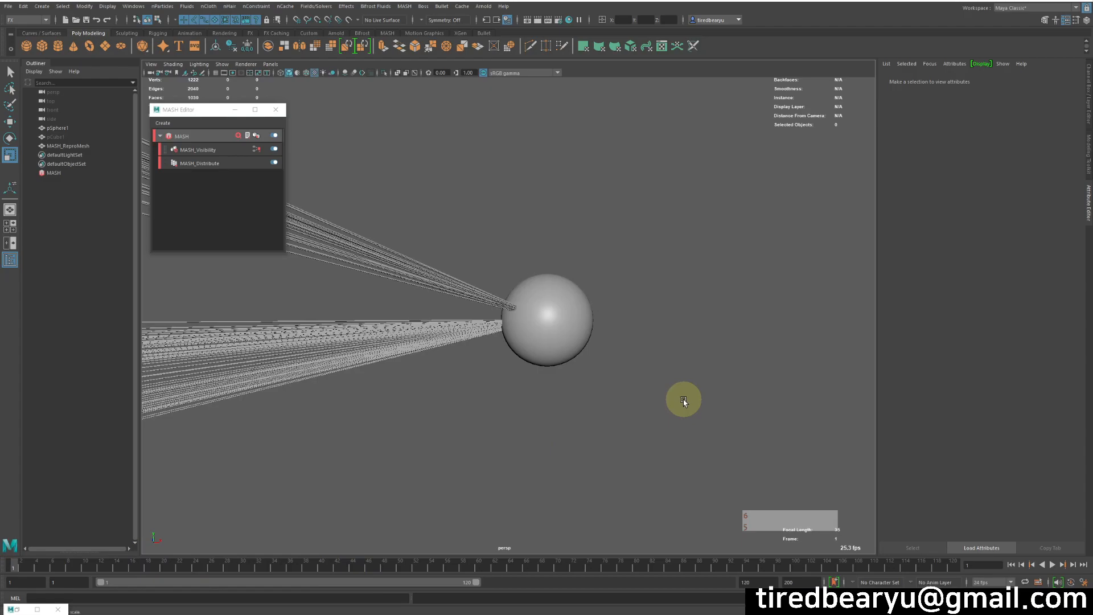
Step: Scrub the animation around frame 60 and back to frame 27 to examine the sphere against the rays
scroll(570, 379, "up", 3)
left_click_drag(28, 564, 479, 578)
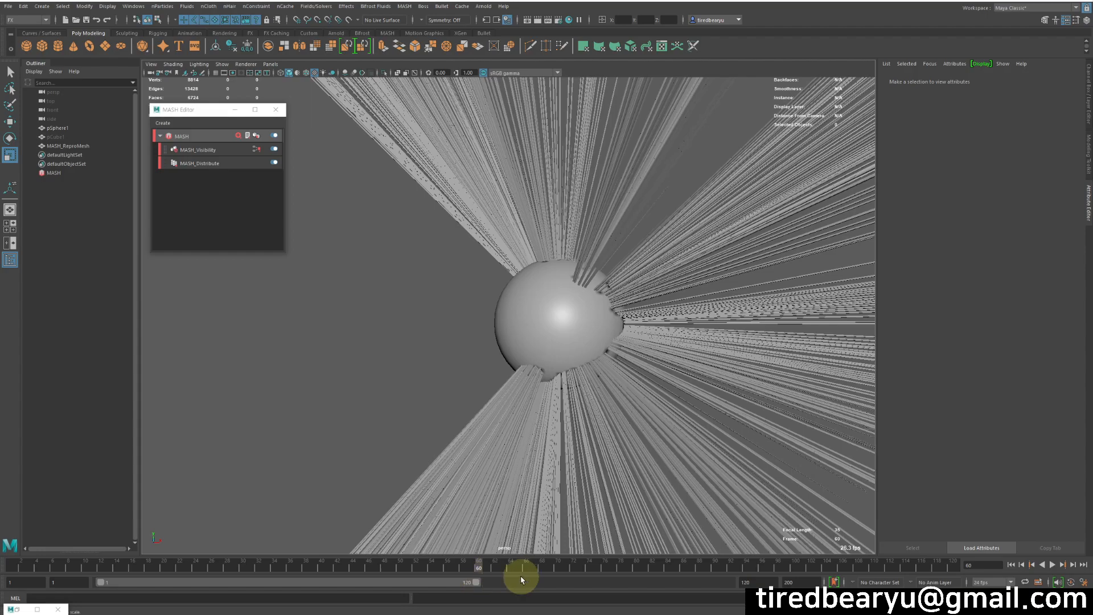
left_click_drag(605, 295, 603, 317, "alt")
left_click(576, 572)
left_click_drag(575, 567, 219, 561)
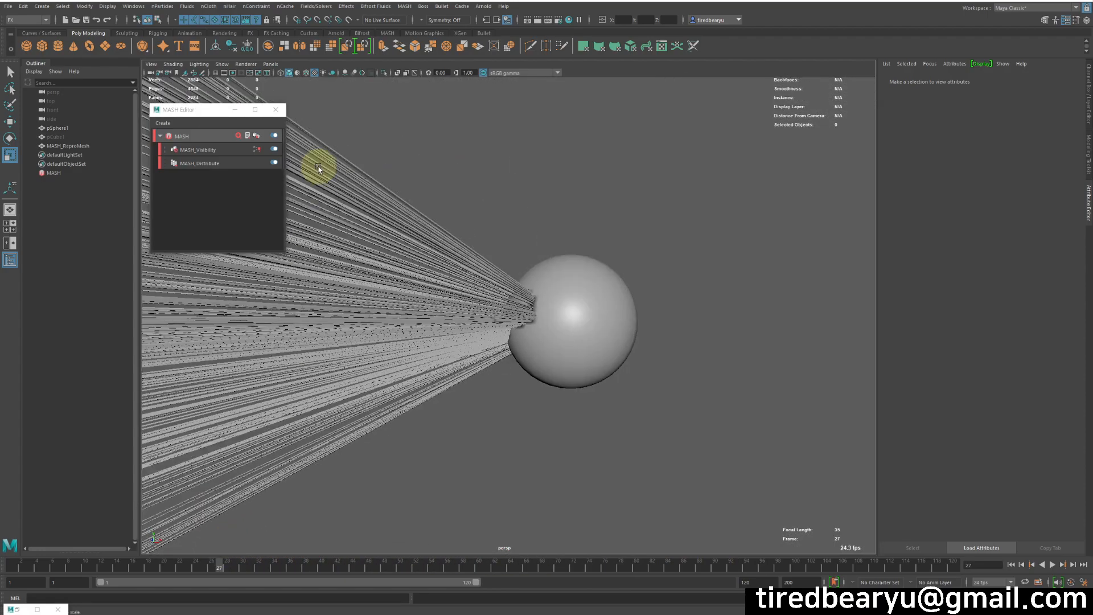
Step: Open the Hypershade and duplicate the ramp1 texture together with its shading network
left_click(569, 22)
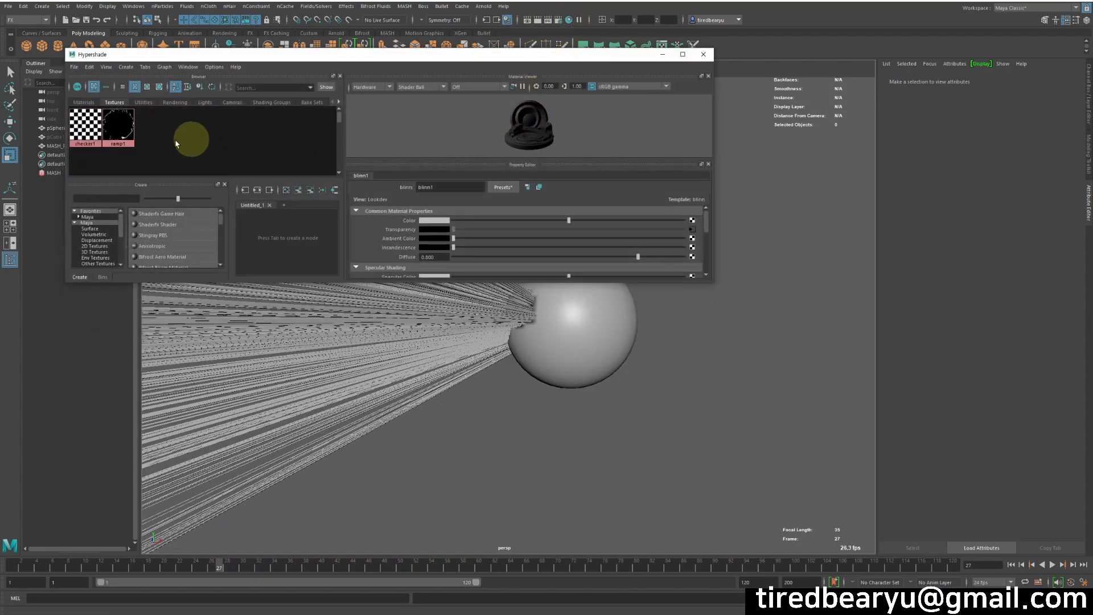
left_click(125, 128)
left_click(91, 86)
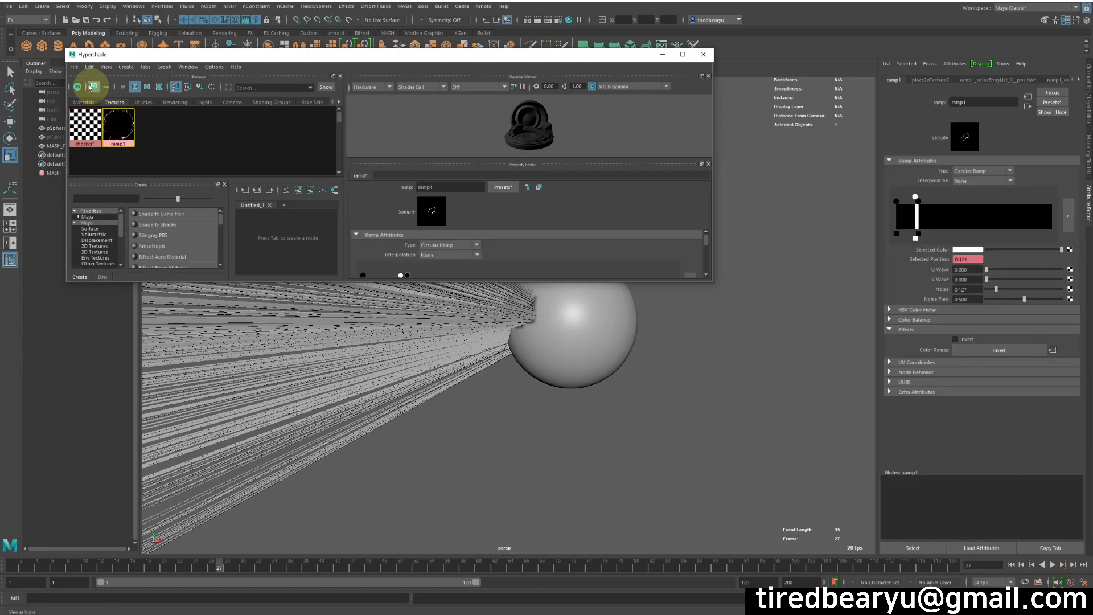
left_click(74, 68)
mouse_move(91, 67)
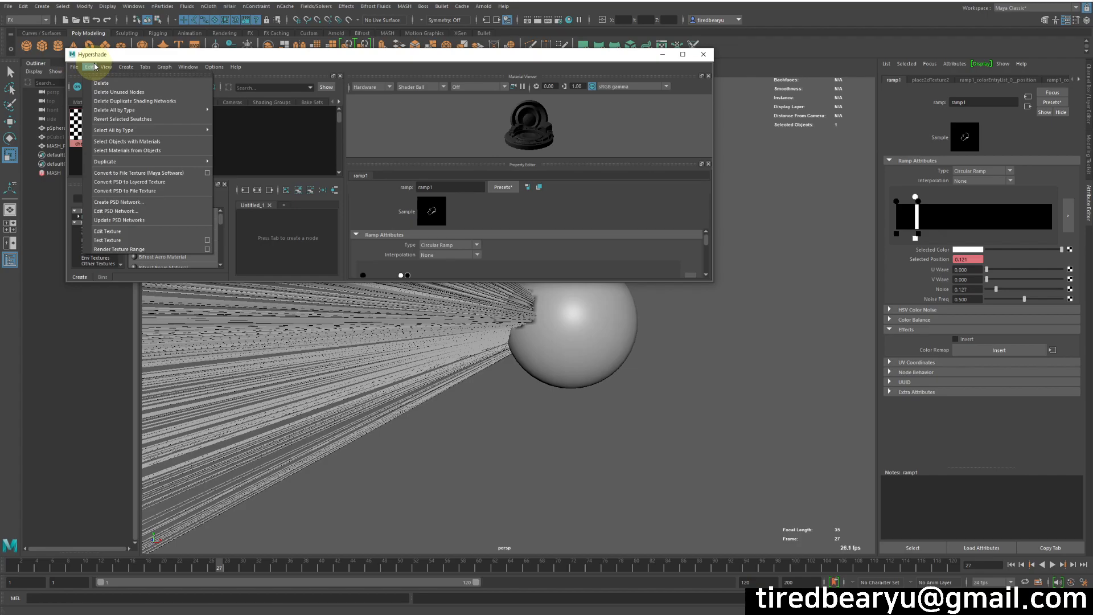
mouse_move(152, 110)
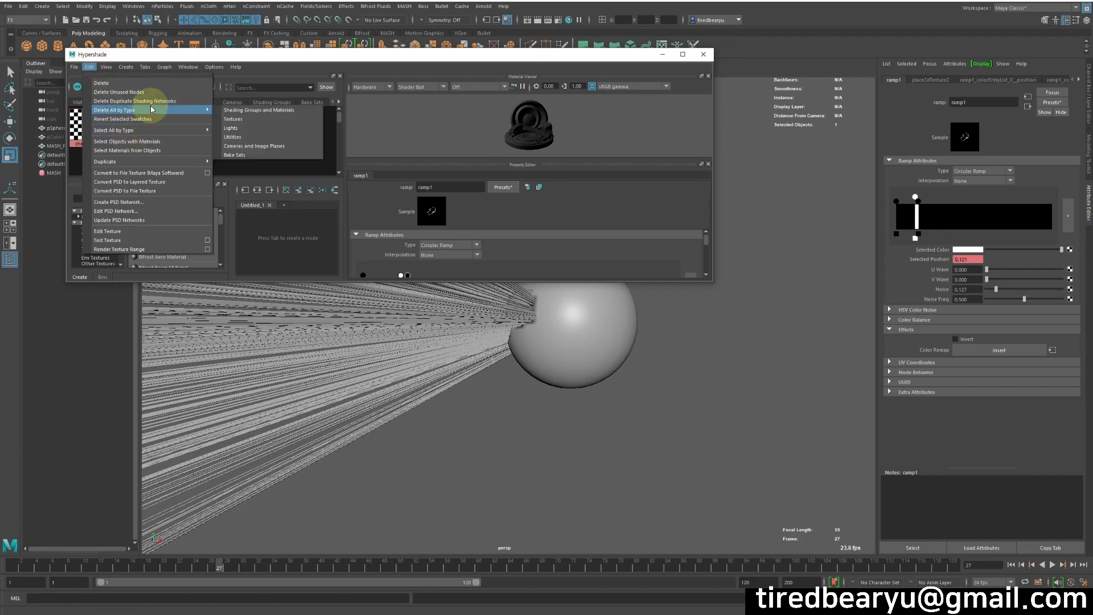
mouse_move(154, 161)
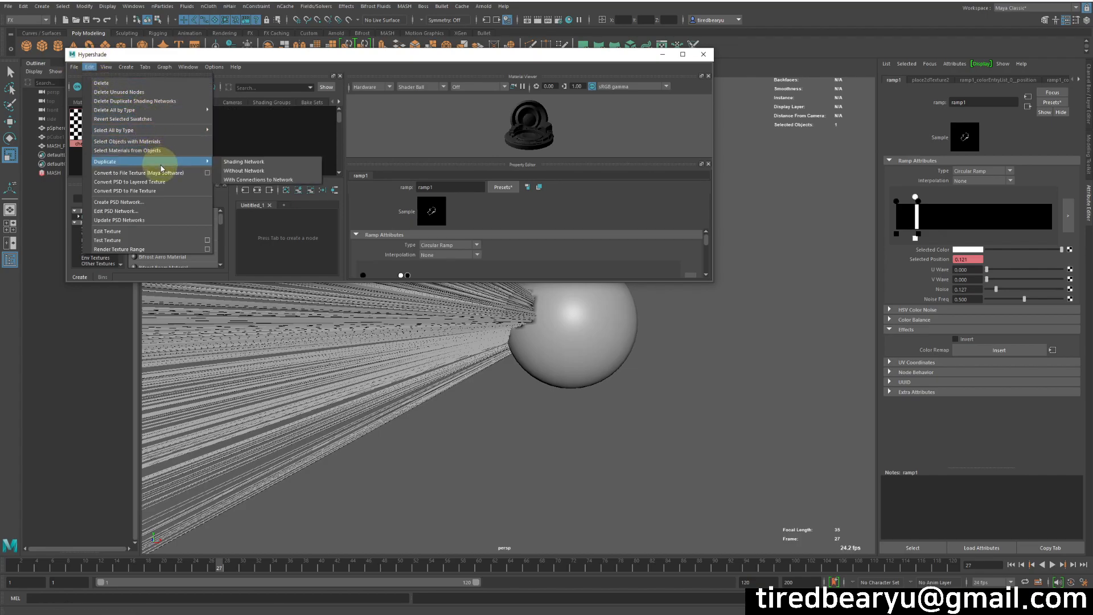
left_click(268, 163)
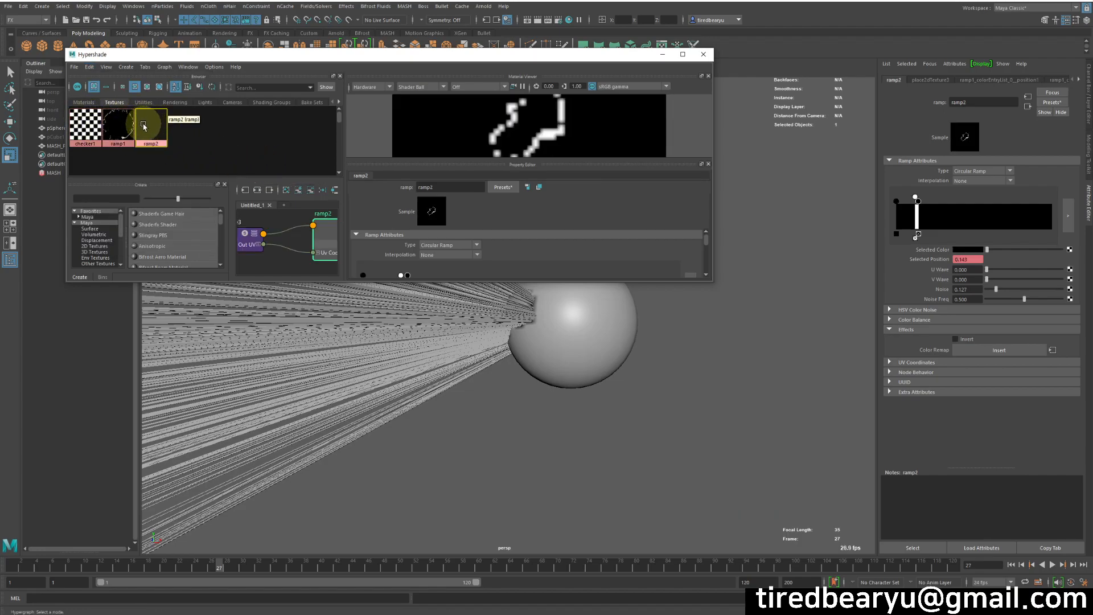
Step: Connect the ramp2 texture to the Transparency of the sphere's blinn1 material and enable ramp2's Invert effect
left_click_drag(146, 128, 617, 344)
middle_click_drag(143, 129, 946, 197)
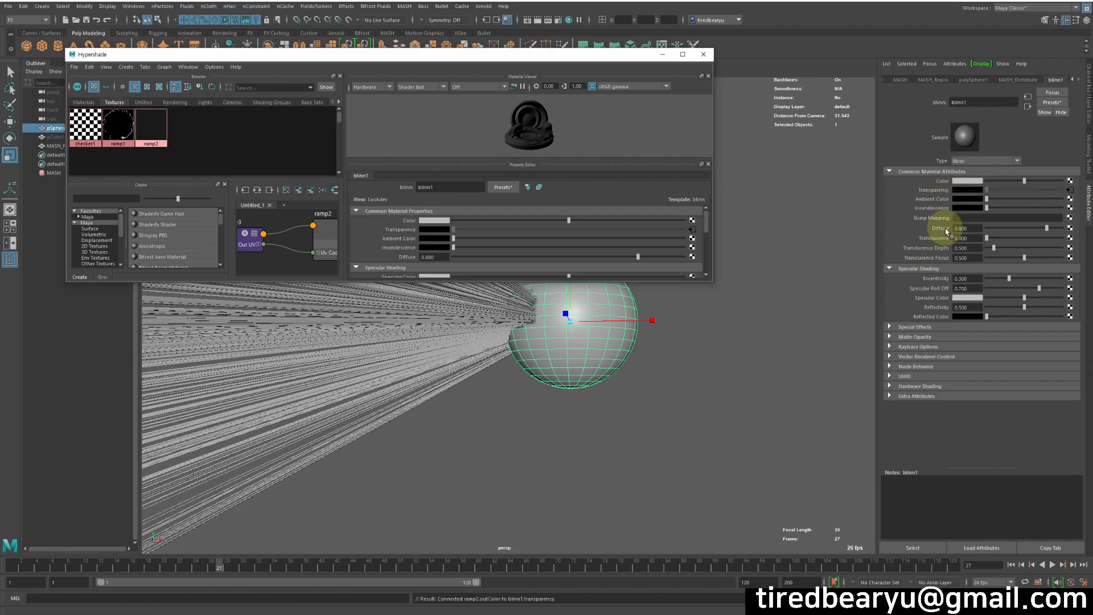
left_click(1070, 192)
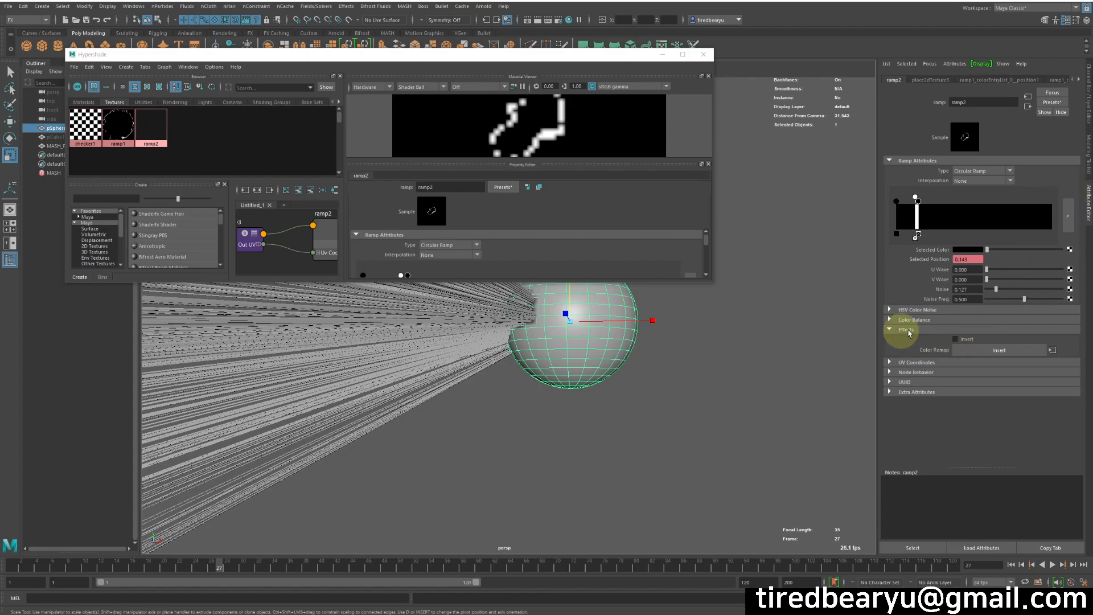
left_click(971, 340)
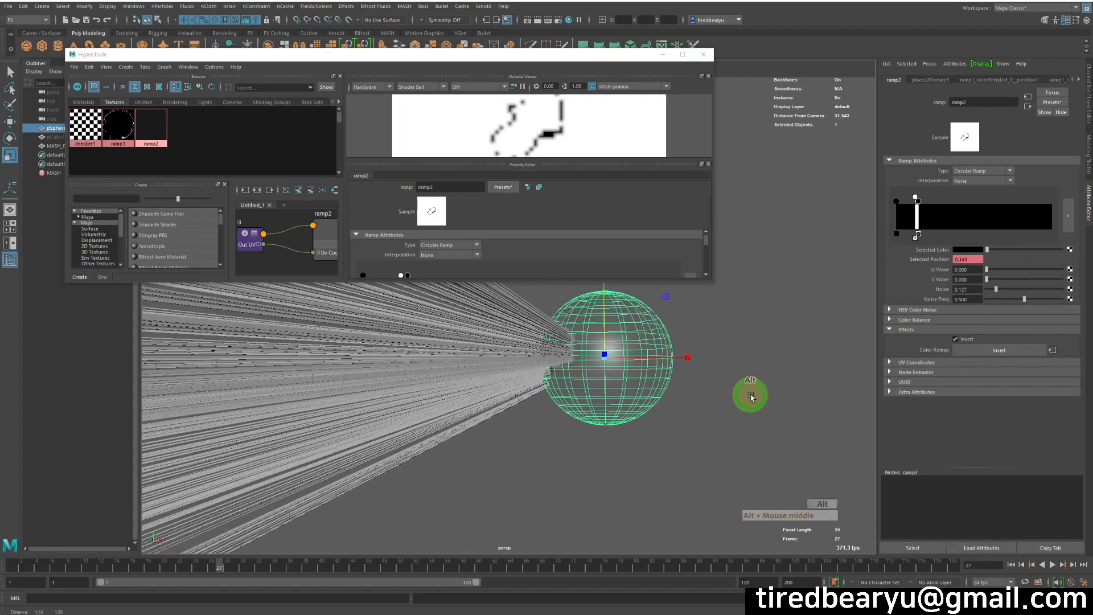
Step: Scrub to frame 57 and set the first color entry of the ramp2 texture to white
left_click(750, 393)
left_click_drag(219, 566, 455, 567)
left_click(156, 133)
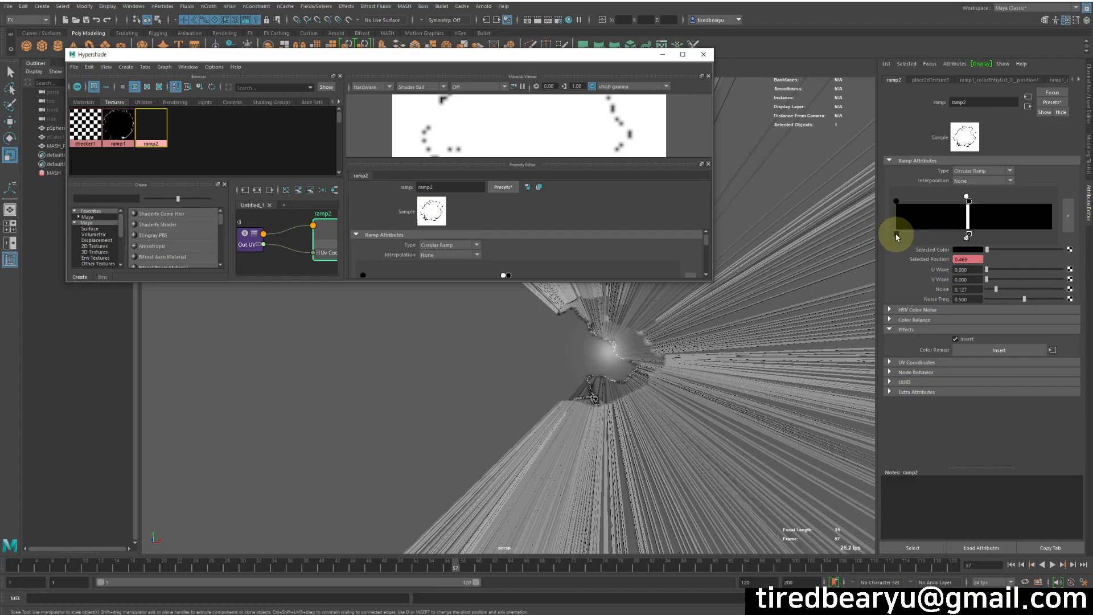
left_click(897, 203)
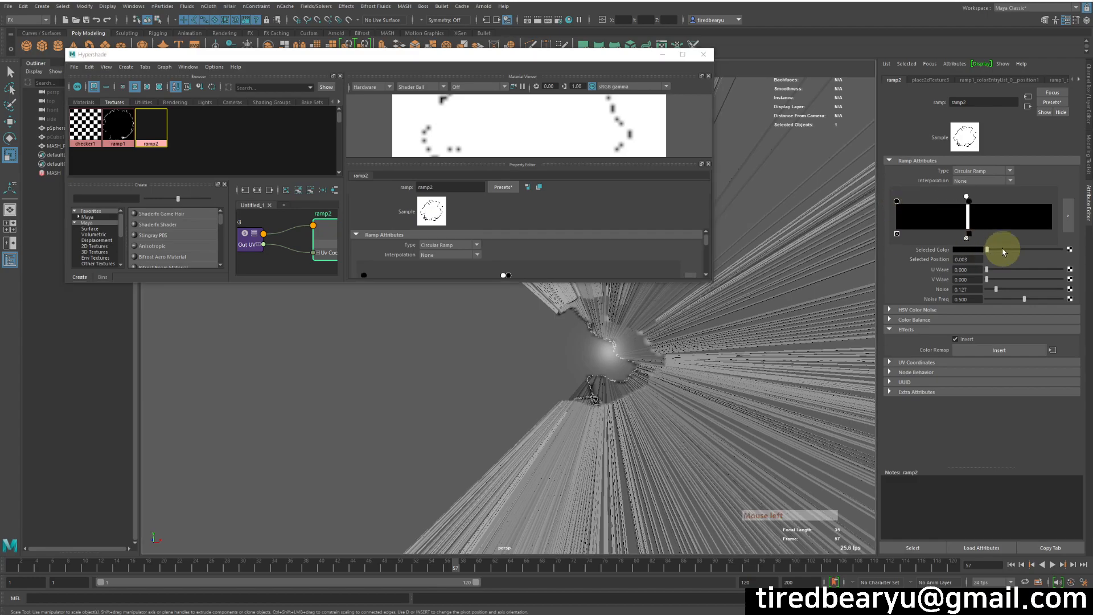
left_click_drag(1003, 252, 1064, 250)
Step: Scrub the animation to check the sphere's inverted transparency against the rays, and close the Hypershade
left_click_drag(18, 567, 361, 569)
left_click_drag(497, 437, 486, 569, "alt")
left_click_drag(501, 513, 559, 379, "alt")
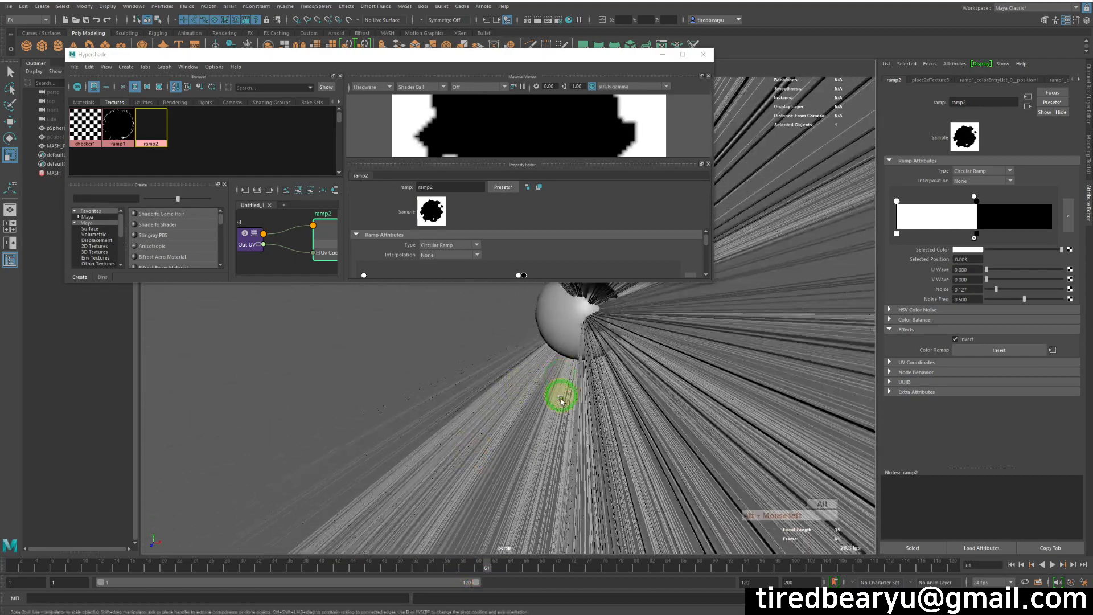
middle_click_drag(559, 379, 580, 439, "alt")
left_click_drag(532, 564, 494, 515)
left_click(709, 57)
Step: Scrub the animation to frame 80 and examine the sphere and rays from a wider view
left_click_drag(609, 446, 571, 431, "alt")
left_click_drag(104, 567, 636, 592)
left_click_drag(707, 402, 594, 273, "alt")
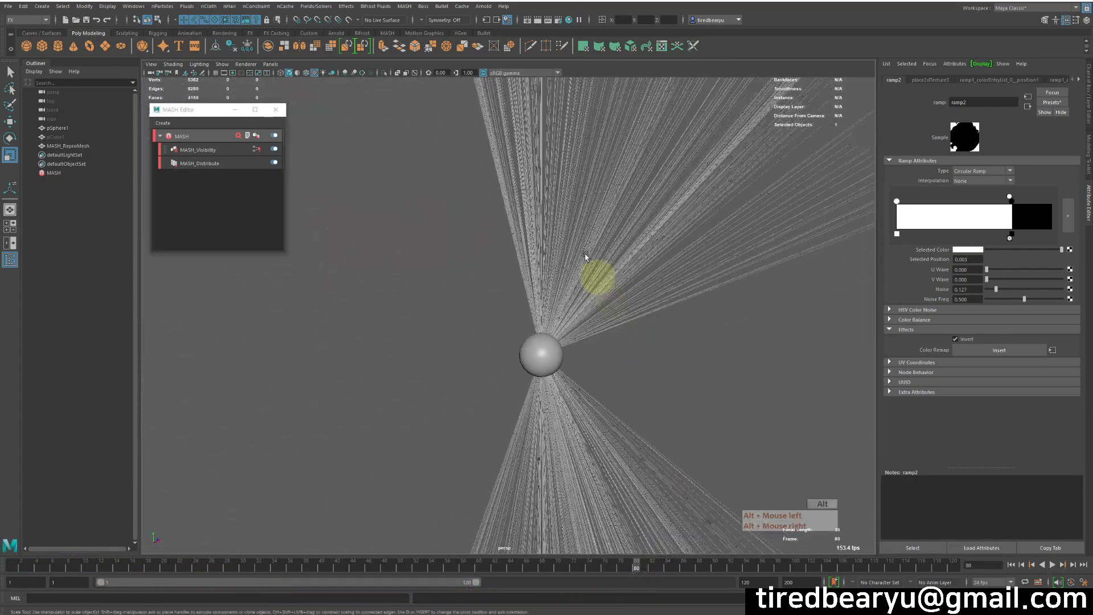
Step: Assign a new Lambert material to the MASH_ReproMesh rays
left_click(692, 271)
right_click_drag(428, 185, 513, 443)
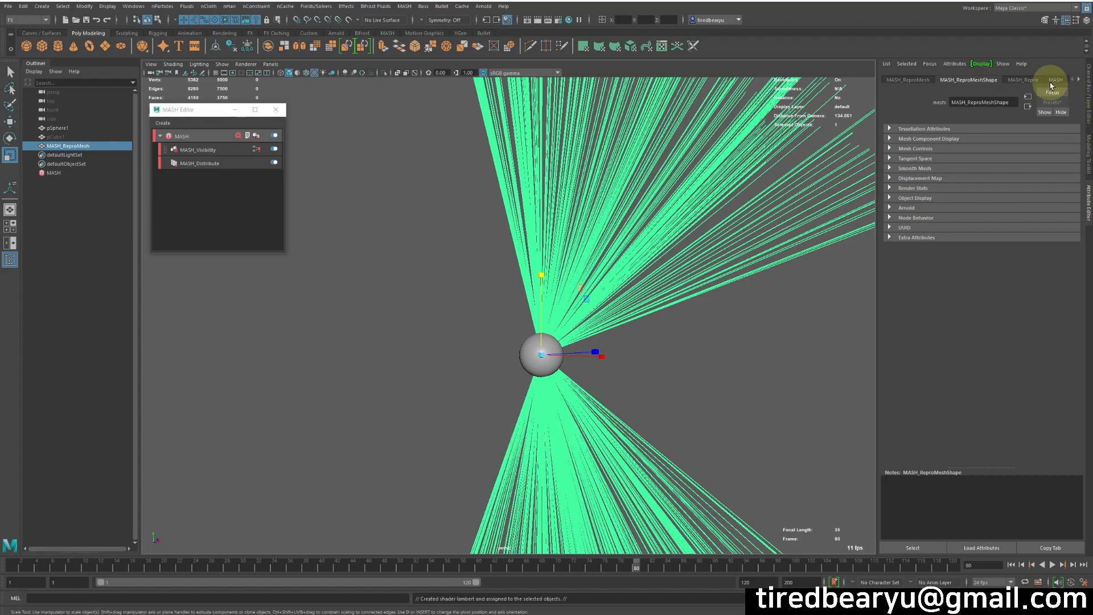
left_click(1024, 86)
key("ctrl+a")
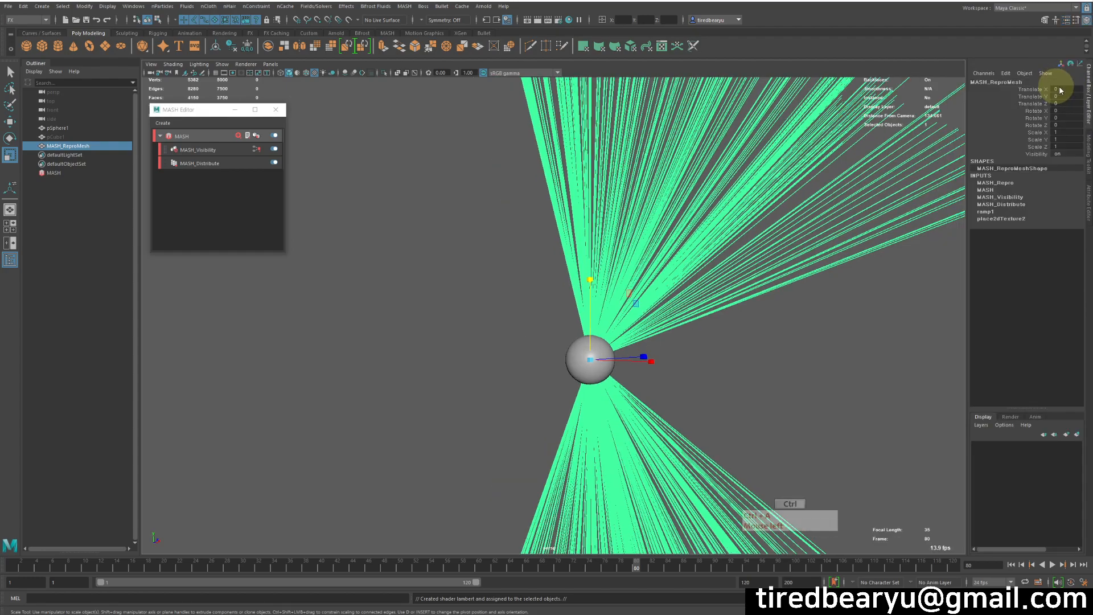
right_click_drag(801, 137, 800, 357)
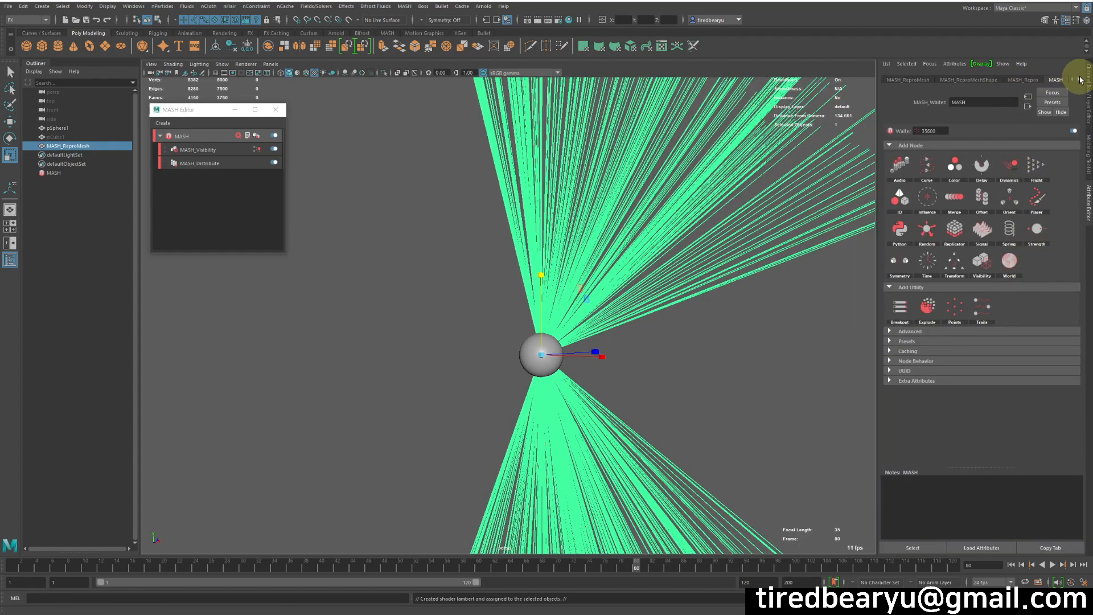
Step: Open the attributes of the rays' lambert2 material, make the rays bright white, and deselect the mesh
left_click(1080, 80)
left_click(1080, 80)
left_click(1080, 80)
left_click(1079, 80)
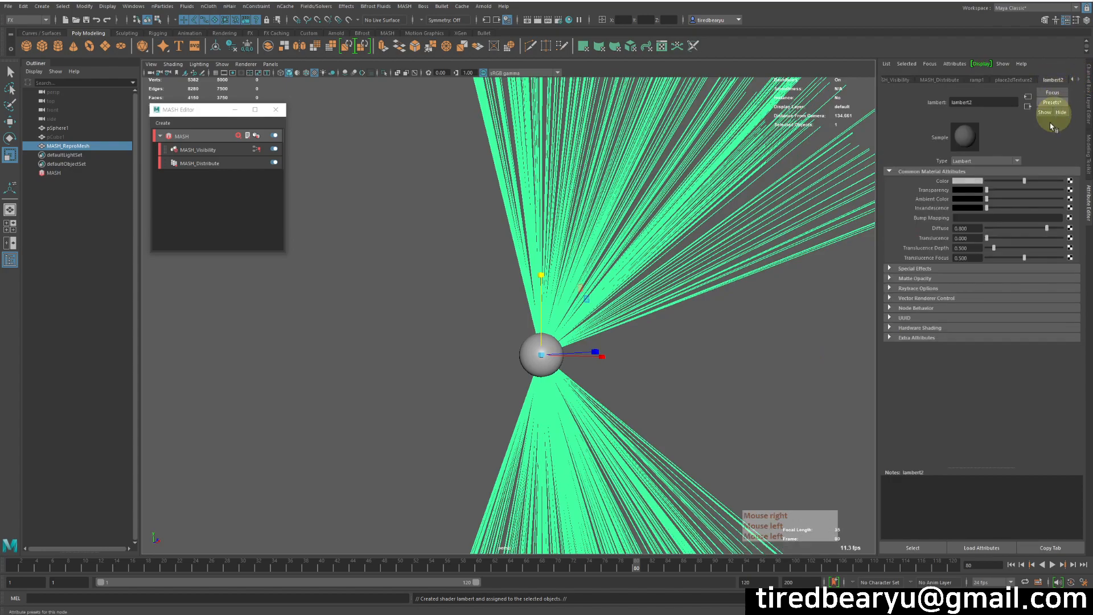
left_click(756, 420)
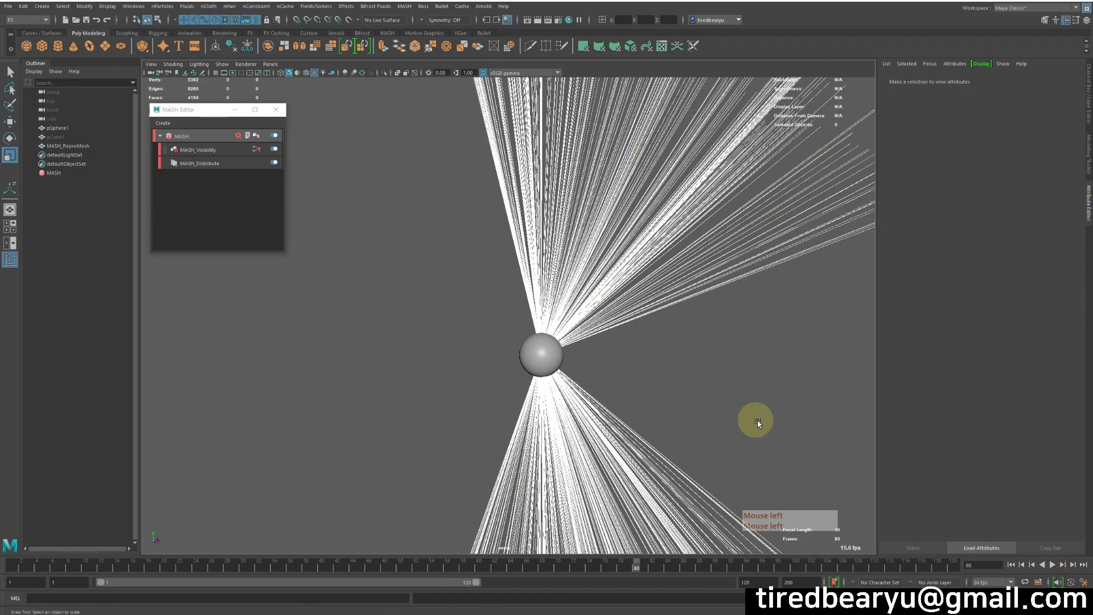
Step: Scrub the animation to frame 45 and inspect the white rays bursting from the sphere from closer angles
left_click_drag(172, 568, 479, 568)
left_click_drag(473, 495, 467, 451, "alt")
right_click_drag(466, 451, 649, 405, "alt")
middle_click_drag(600, 315, 474, 283, "alt")
left_click_drag(475, 283, 573, 259, "alt")
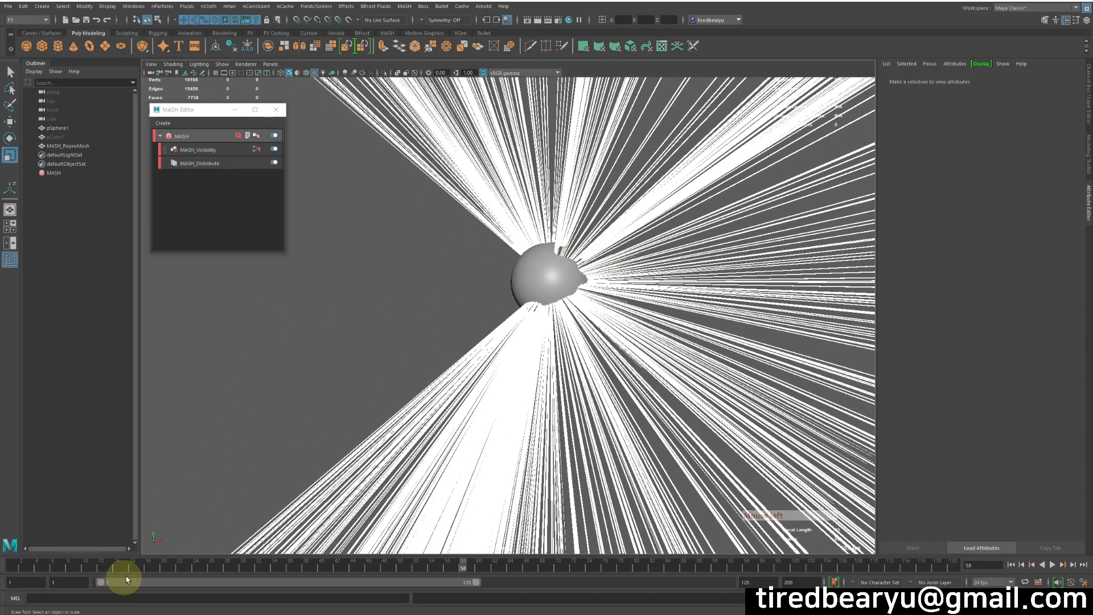
left_click_drag(397, 569, 361, 566)
left_click(215, 148)
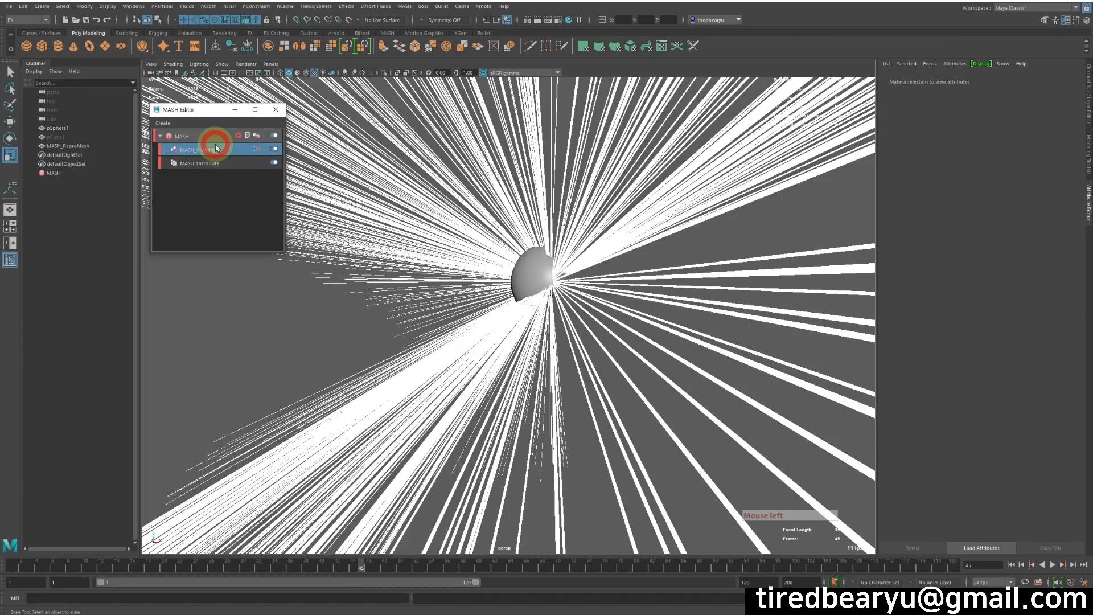
left_click(215, 169)
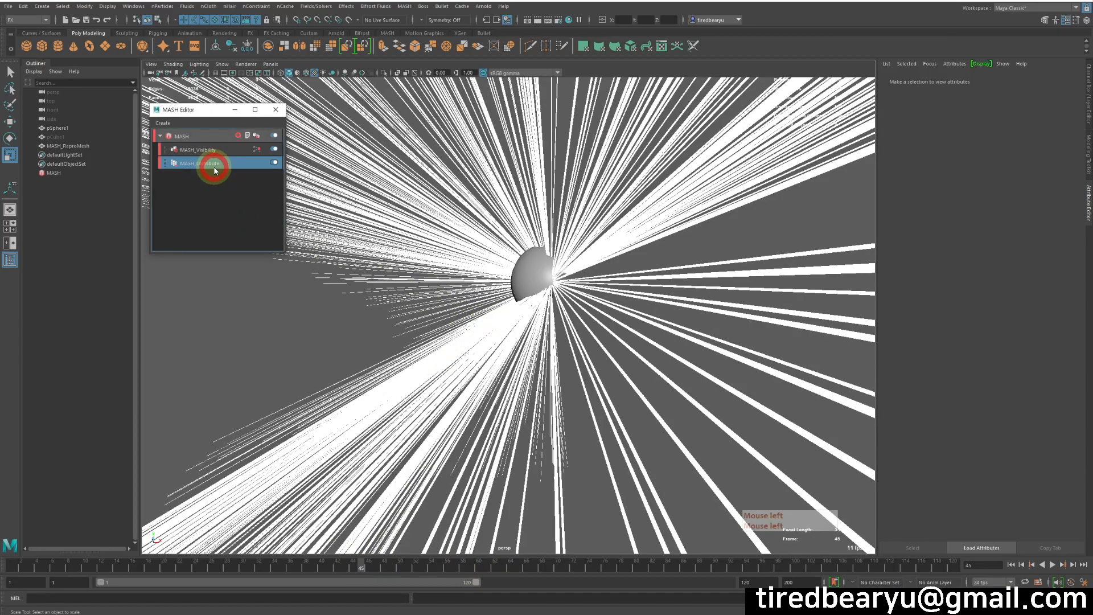
left_click(189, 135)
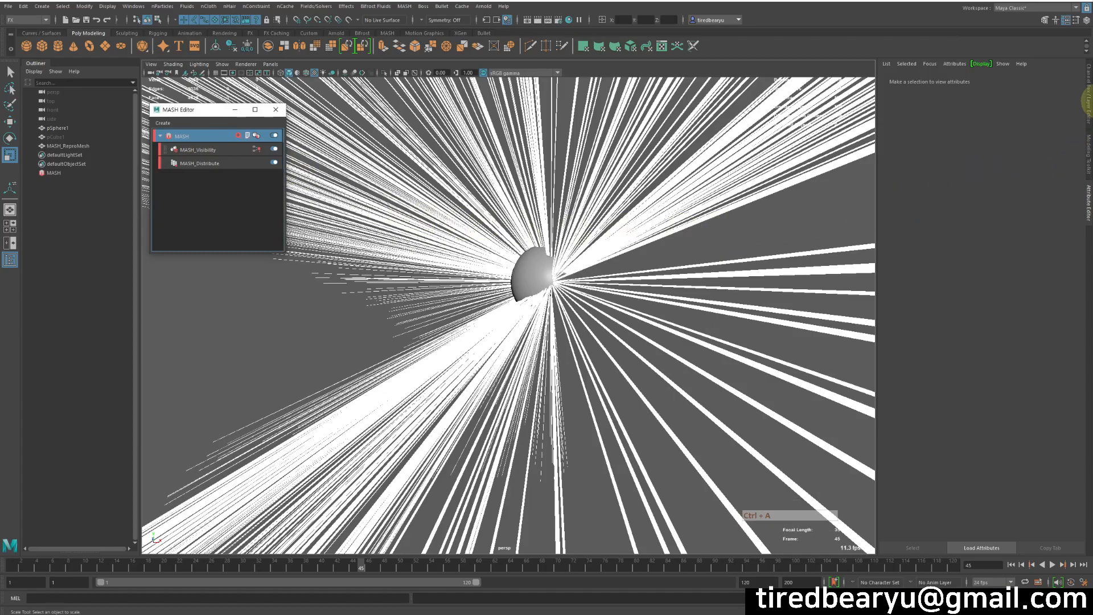
left_click(1083, 209)
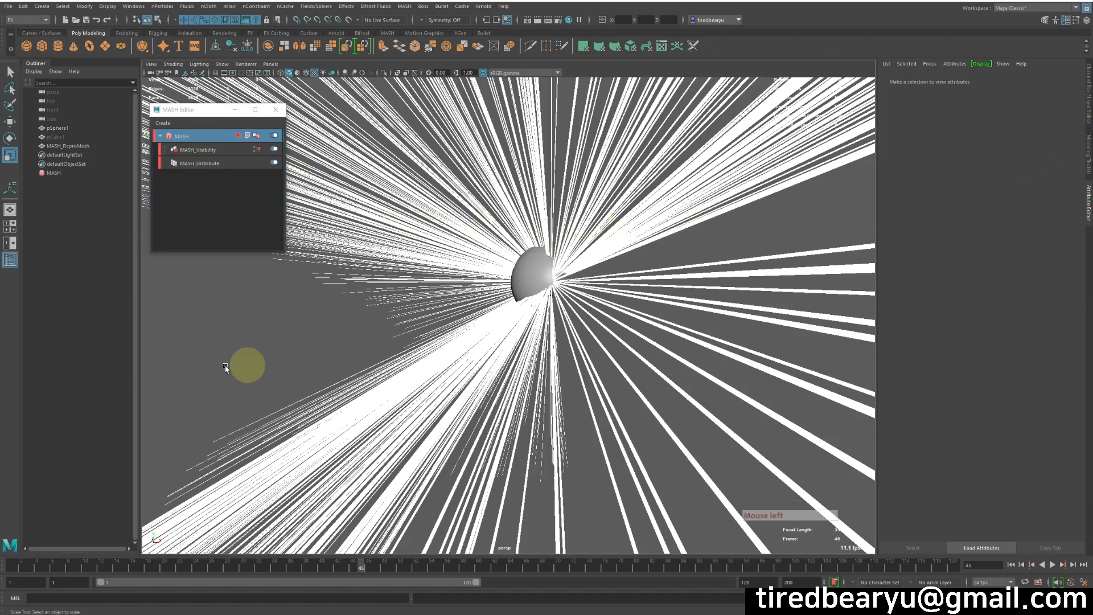
Step: Open the MASH_Distribute attributes through the sphere, lower the number of points to thin out the rays, and deselect
left_click(525, 269)
left_click(526, 271)
left_click(1014, 103)
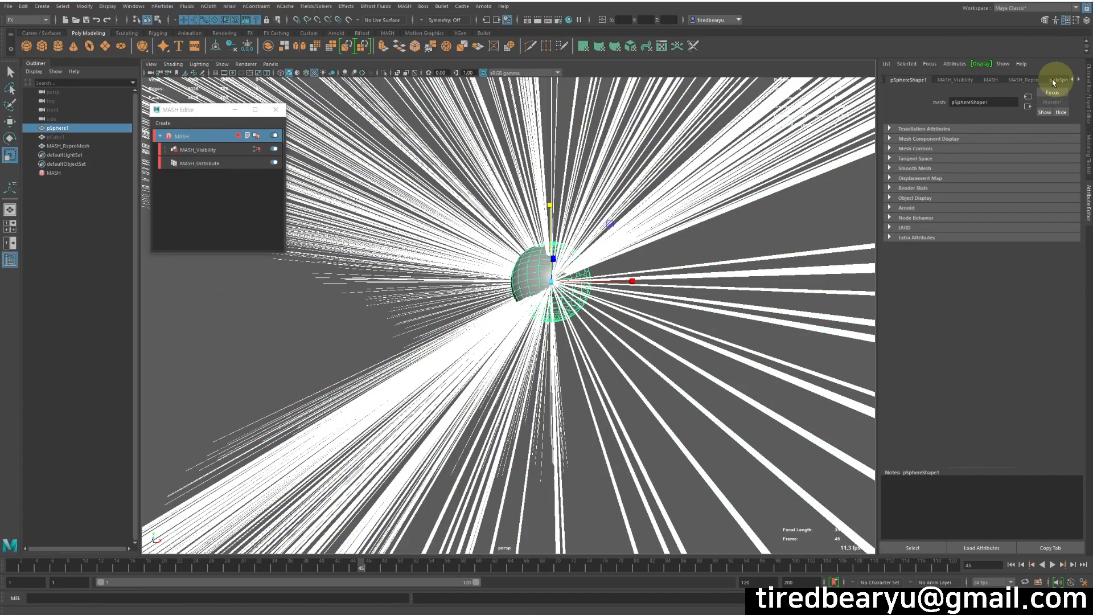
left_click(1029, 80)
left_click(1060, 79)
left_click(1077, 80)
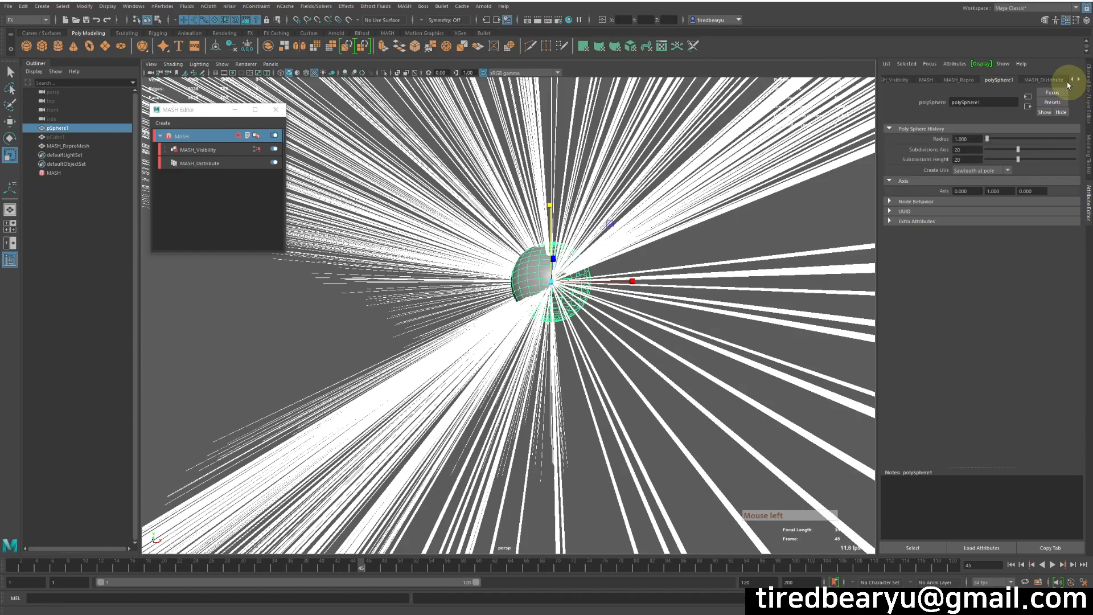
left_click(1044, 79)
left_click_drag(1012, 144, 998, 145)
left_click(844, 205)
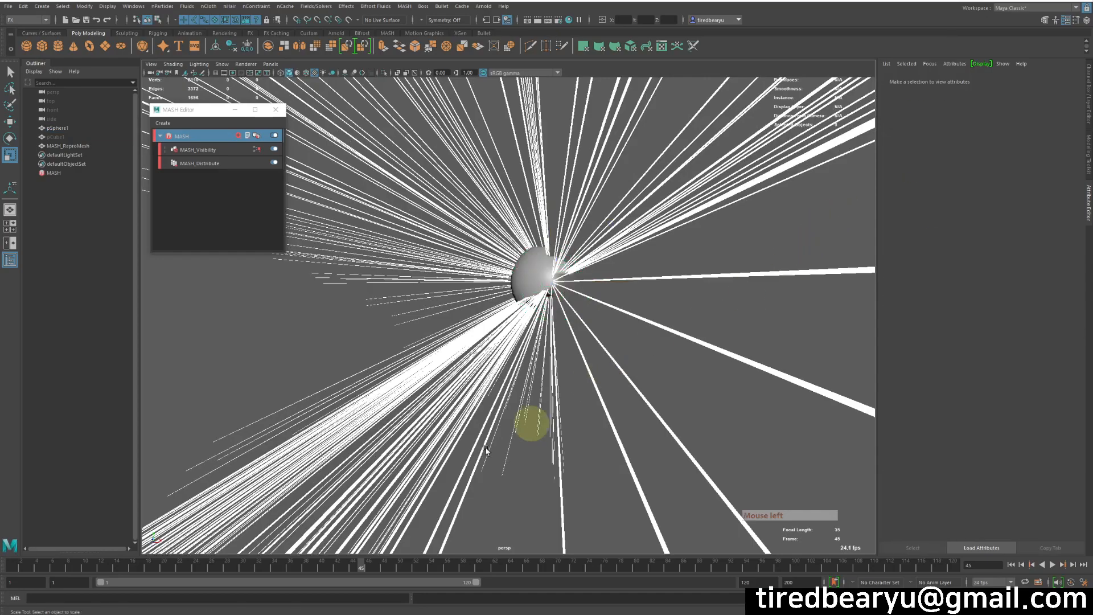
Step: Scrub back and forth through the animation, ending at frame 84, to review the thinned-out ray burst
left_click(97, 568)
left_click_drag(97, 568, 776, 567)
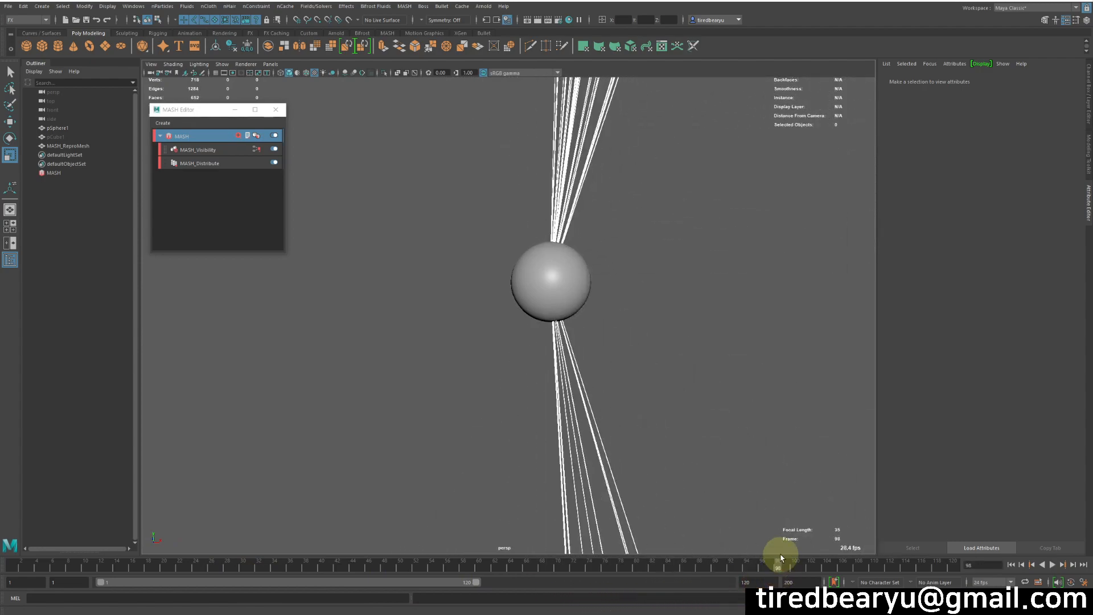
left_click_drag(787, 562, 177, 596)
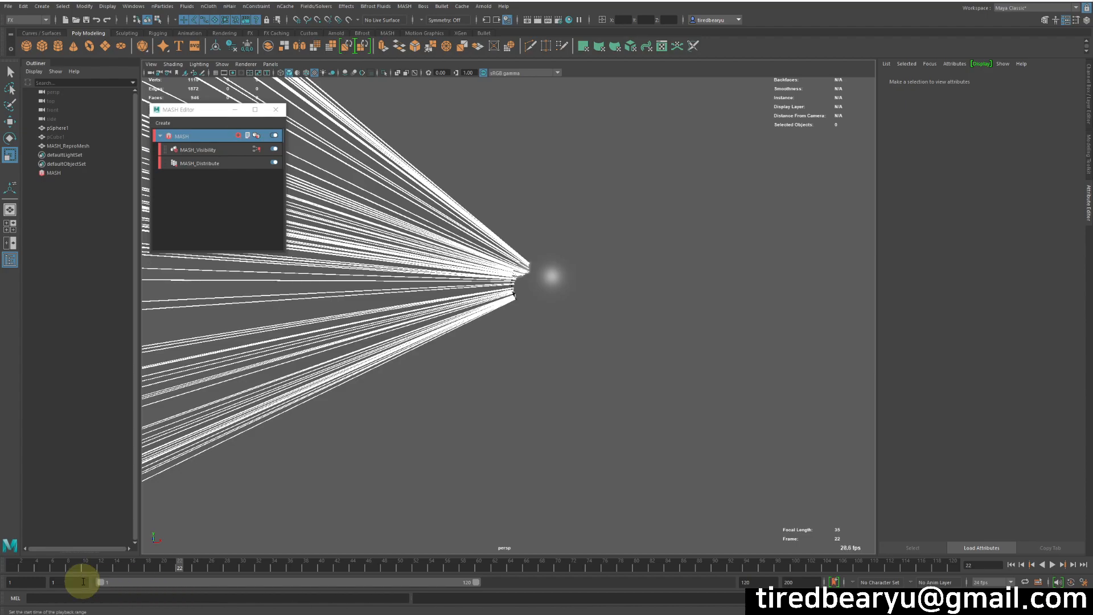
left_click_drag(188, 589, 663, 569)
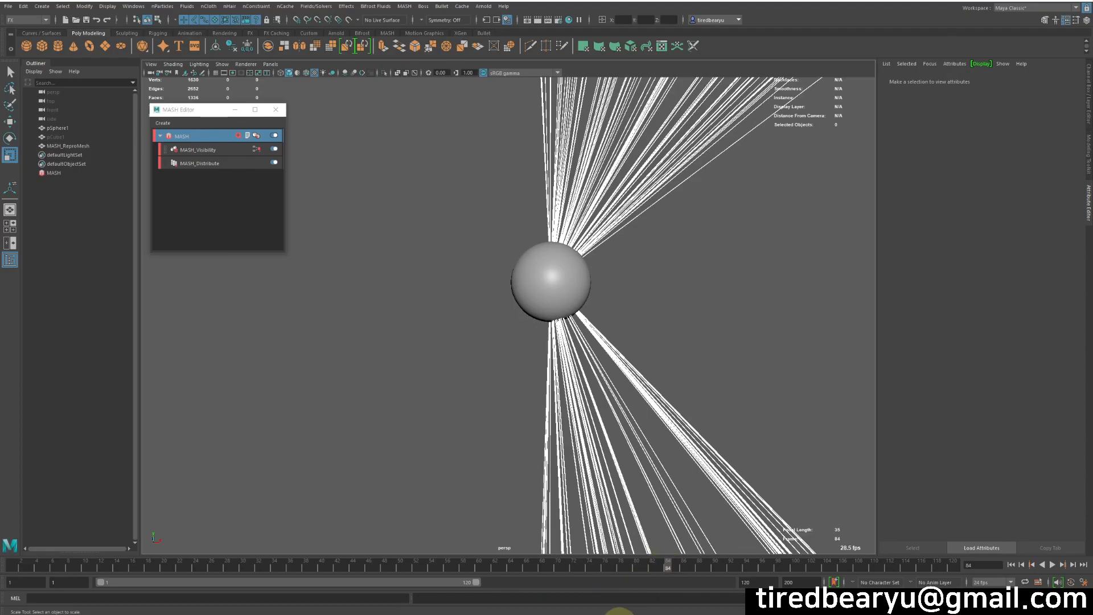